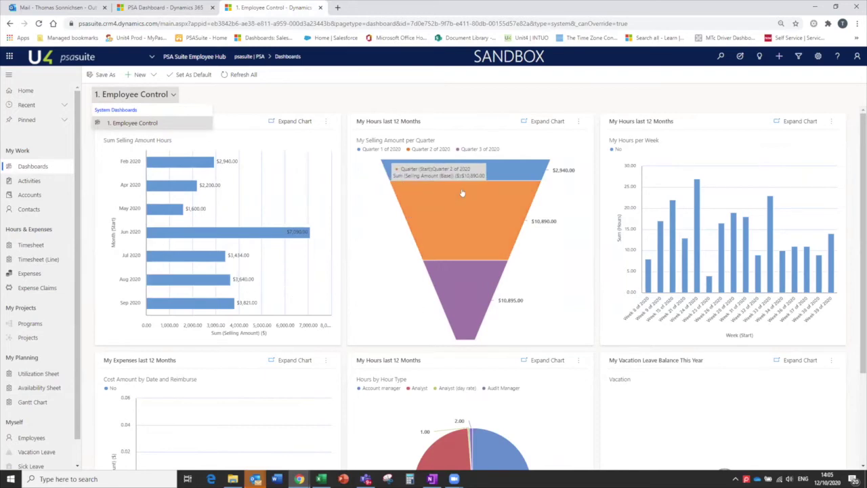
Expand the selling amount per quarter chart and drill down into Quarter 2 of 2020 by Invoice as a bar chart.
{"action": "left_click", "coordinate": [543, 121]}
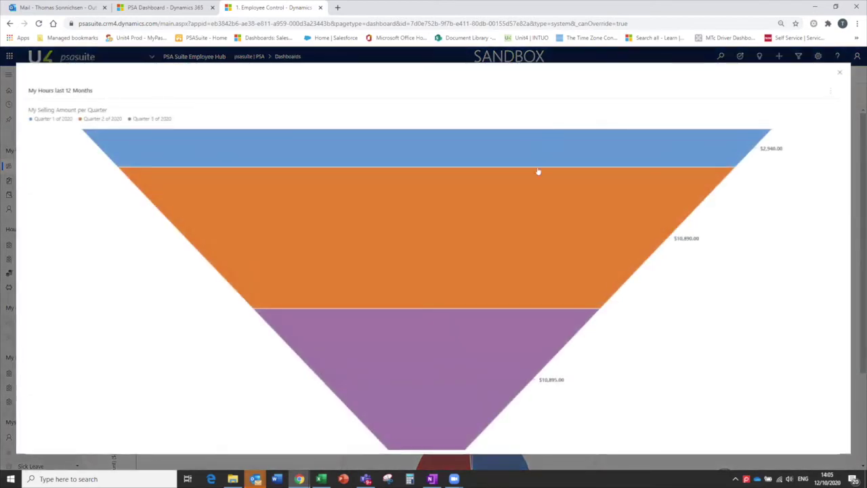
{"action": "left_click", "coordinate": [455, 214]}
{"action": "type", "text": "invoi"}
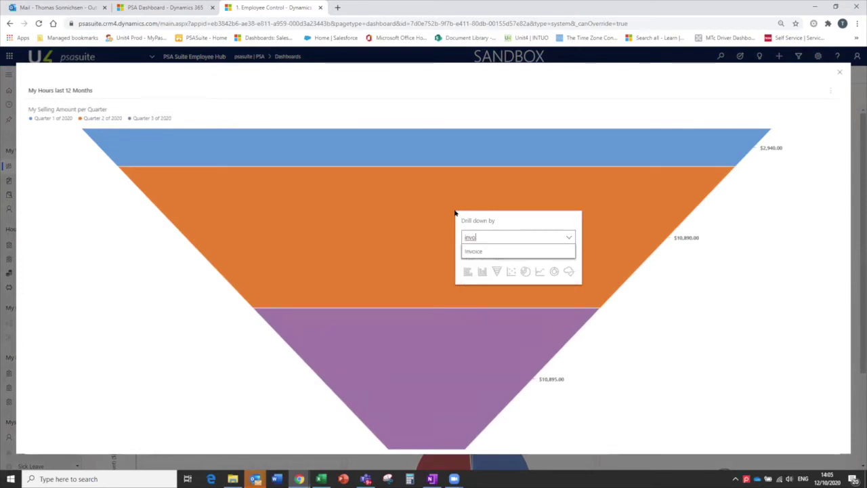
{"action": "key", "text": "Down"}
{"action": "key", "text": "Return"}
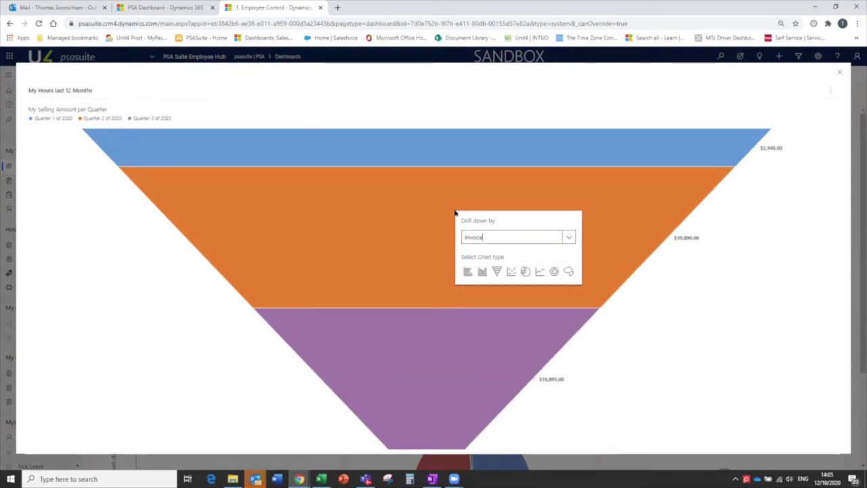
{"action": "left_click", "coordinate": [468, 272]}
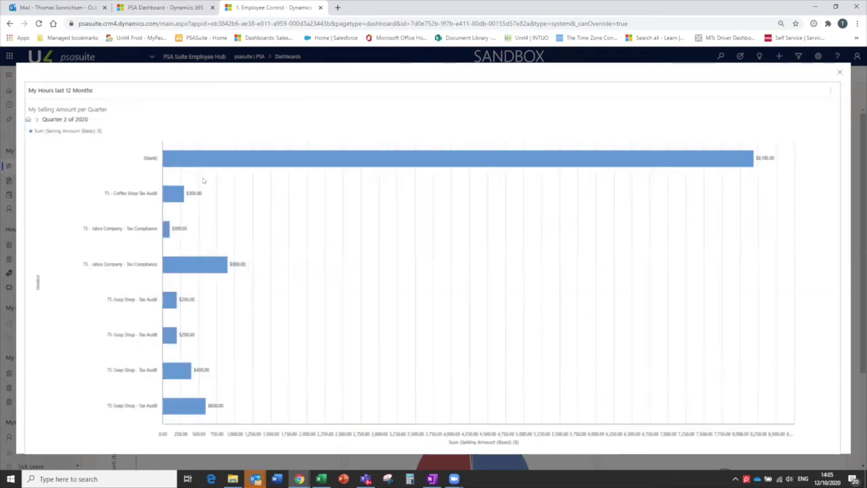
Bring up the drill-down options for the larger TS - Jabra Company - Tax Compliance bar, then dismiss them and close the expanded chart.
{"action": "left_click", "coordinate": [196, 265]}
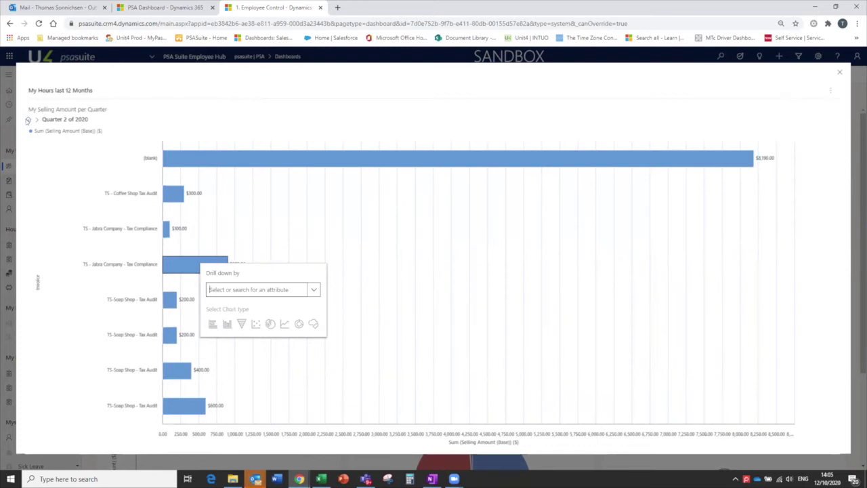
{"action": "left_click", "coordinate": [27, 119]}
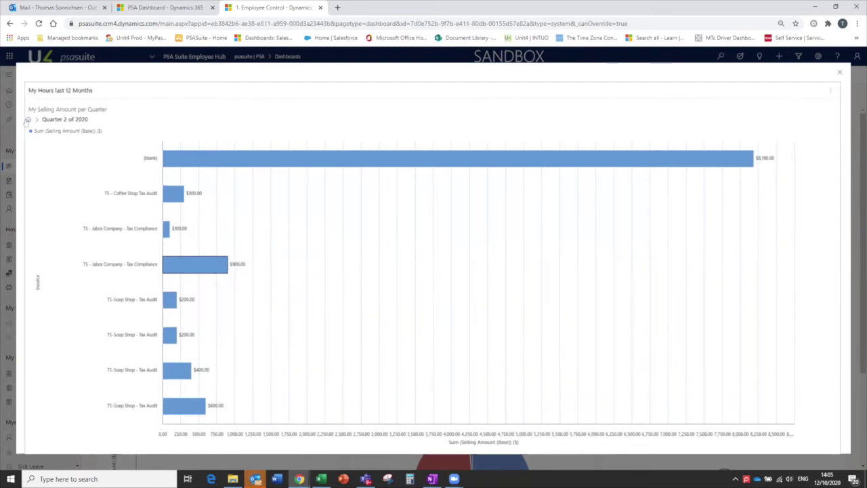
{"action": "left_click", "coordinate": [839, 72]}
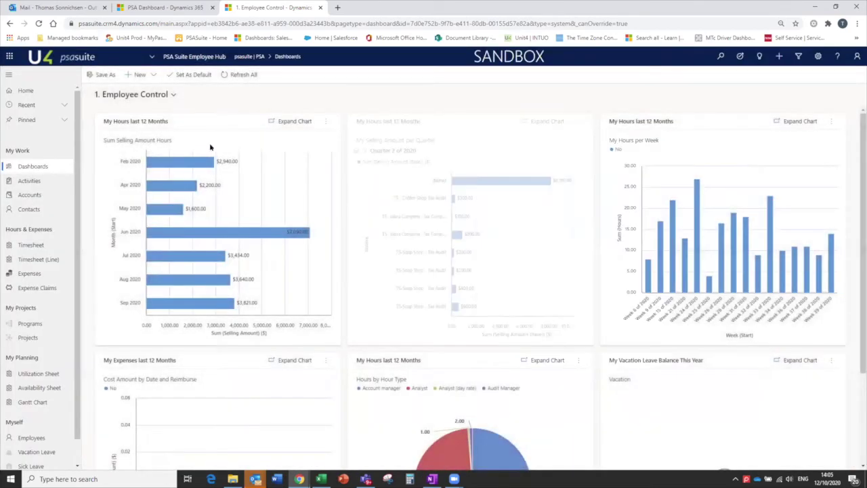
Switch to the PSA Dashboard browser page and open the pinned TS - Brand Co LTD project.
{"action": "left_click", "coordinate": [169, 8]}
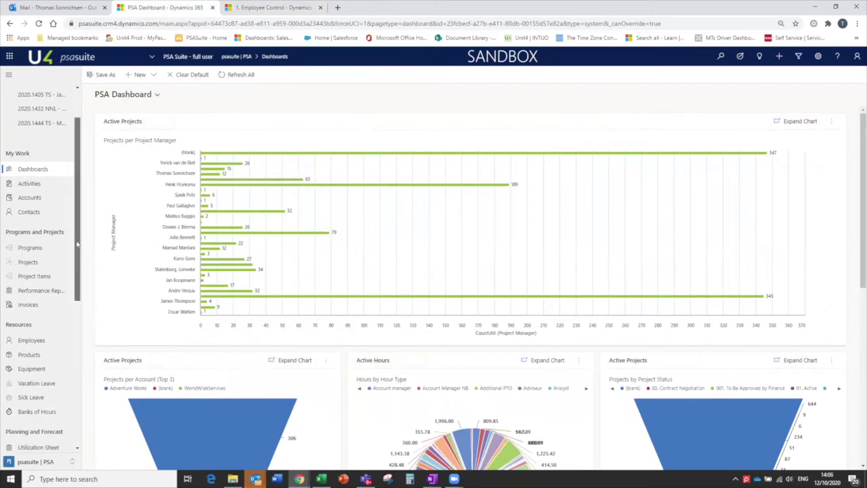
{"action": "left_click_drag", "start_coordinate": [80, 254], "coordinate": [89, 187]}
{"action": "left_click", "coordinate": [57, 135]}
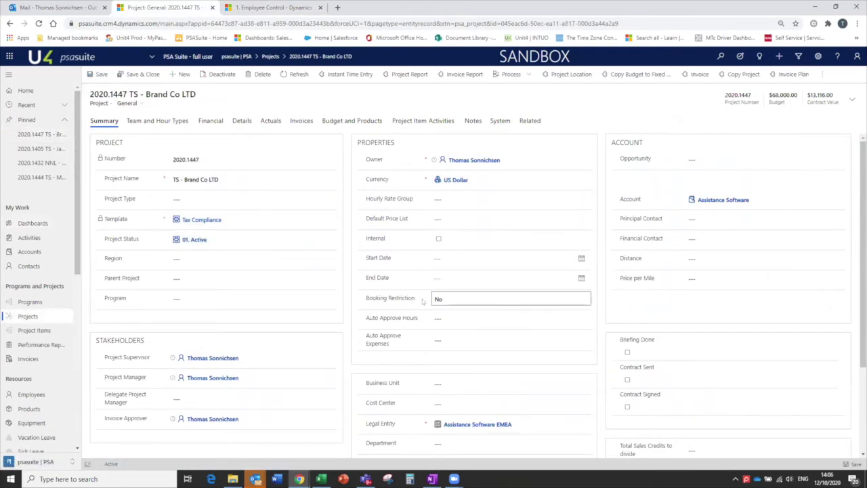
Review the project's team and hour types, its financial figures, and the detailed list of project items.
{"action": "left_click", "coordinate": [158, 121]}
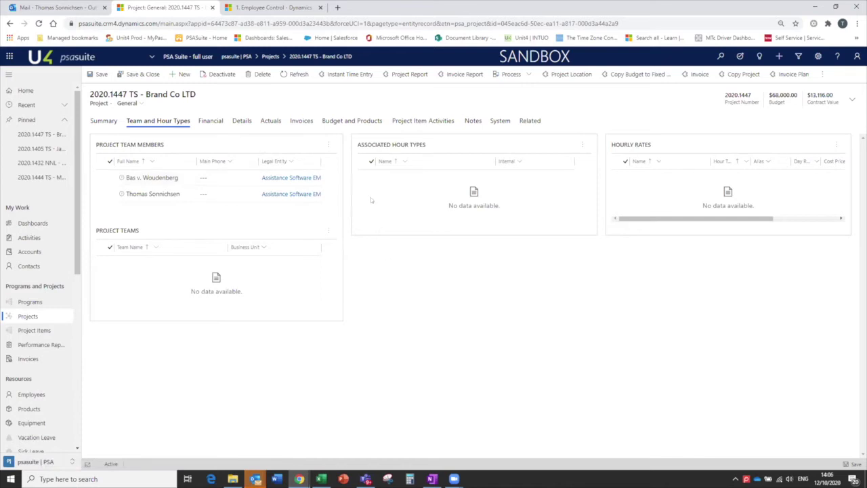
{"action": "left_click", "coordinate": [211, 122]}
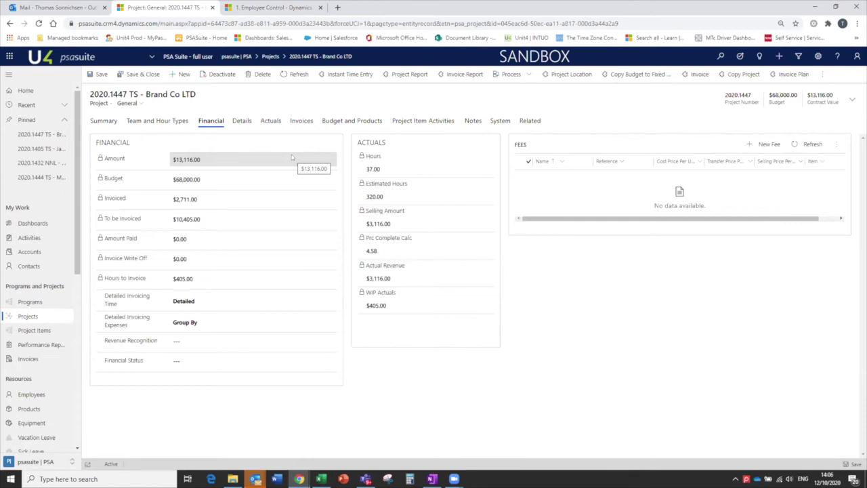
{"action": "left_click", "coordinate": [386, 75]}
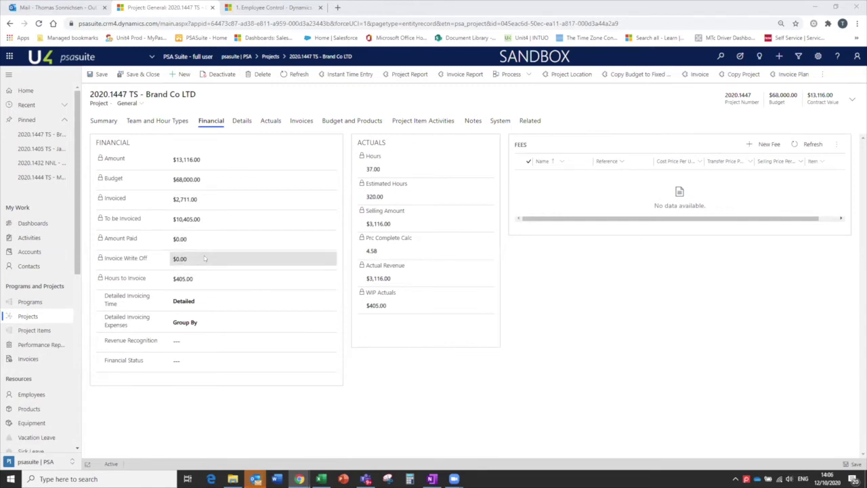
{"action": "left_click", "coordinate": [242, 121]}
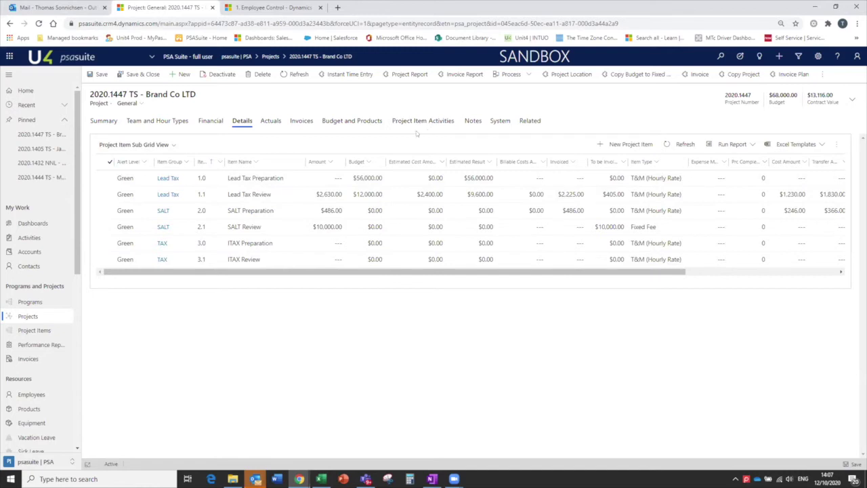
Open the project's Gantt chart and reschedule Tax Prep R1 to start about 09/11/2020 and Tax Prep R2 about 09/14/2020.
{"action": "left_click", "coordinate": [529, 120]}
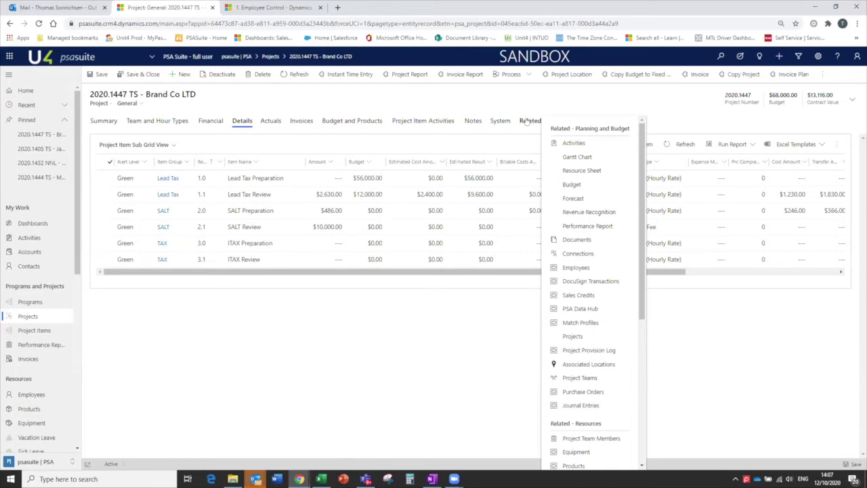
{"action": "left_click", "coordinate": [577, 157]}
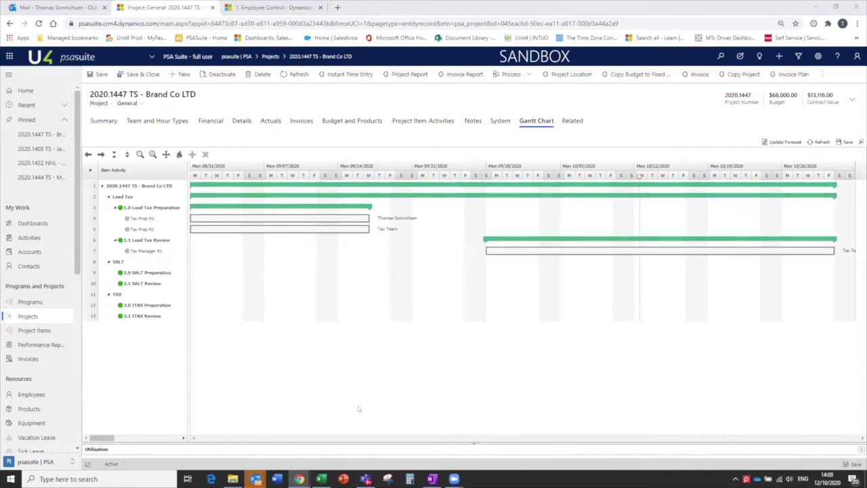
{"action": "left_click_drag", "start_coordinate": [304, 217], "coordinate": [420, 221]}
{"action": "left_click_drag", "start_coordinate": [355, 228], "coordinate": [516, 239]}
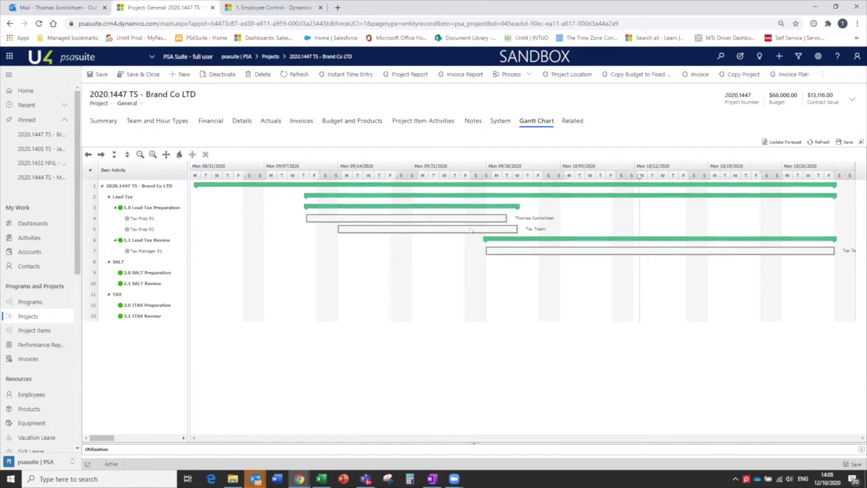
Review the project's Performance Report and open its Budget sheet.
{"action": "left_click", "coordinate": [573, 121]}
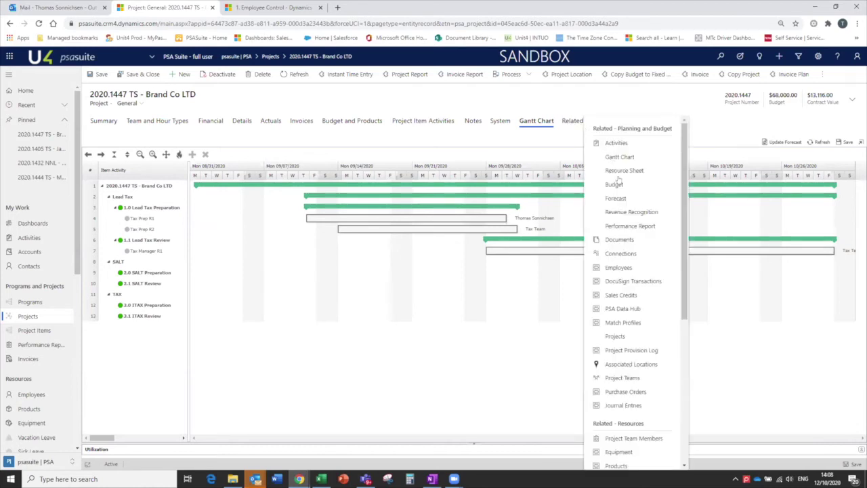
{"action": "left_click", "coordinate": [621, 226]}
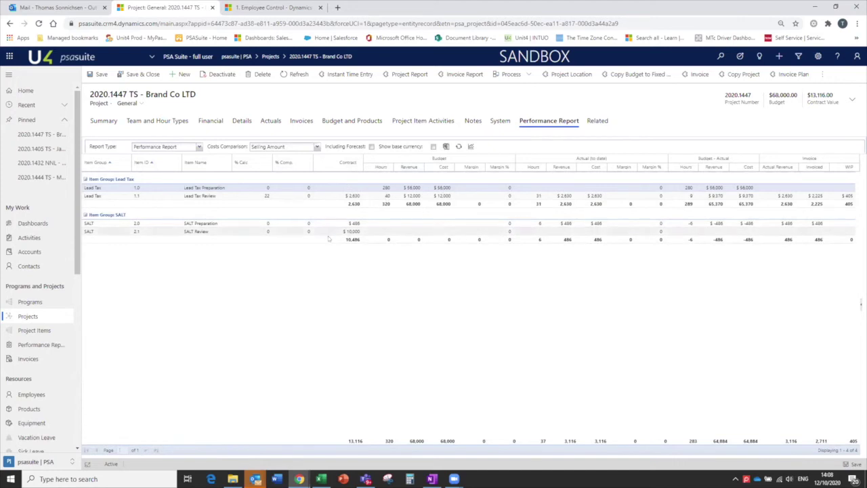
{"action": "left_click", "coordinate": [602, 121]}
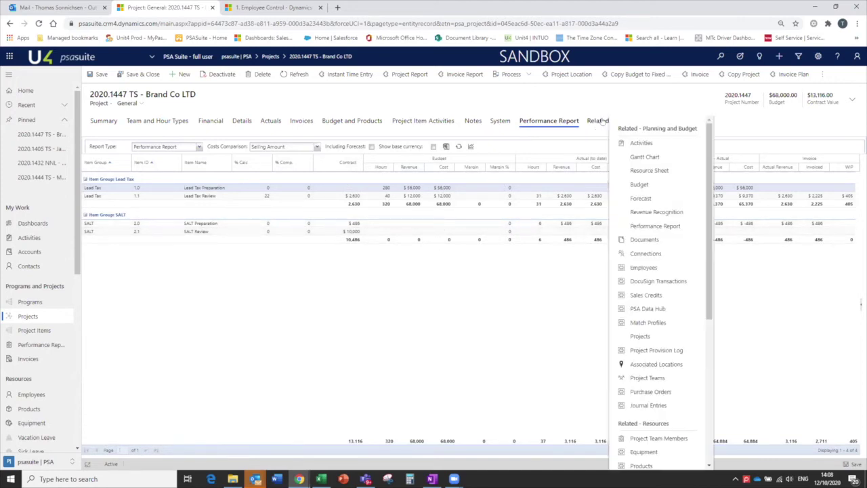
{"action": "left_click", "coordinate": [639, 184]}
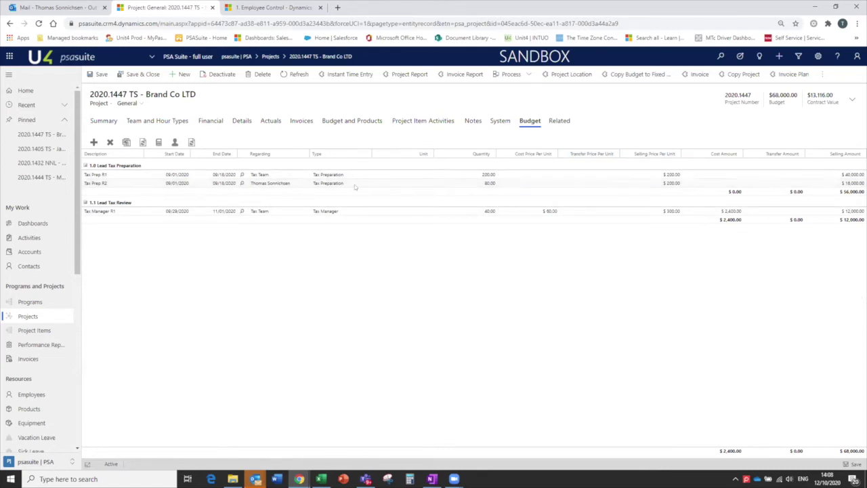
Try to change the Tax Prep R1 budget quantity to 250.
{"action": "left_click", "coordinate": [481, 176]}
{"action": "key", "text": "BackSpace"}
{"action": "type", "text": "250"}
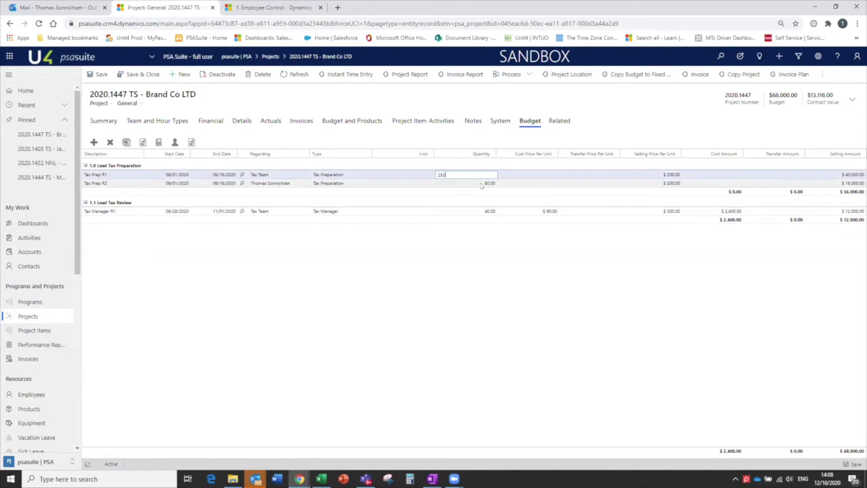
{"action": "key", "text": "Return"}
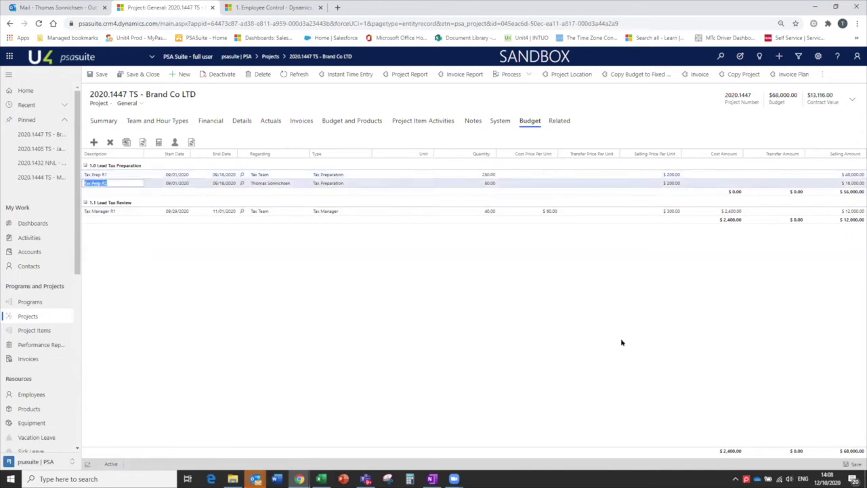
{"action": "left_click", "coordinate": [596, 433]}
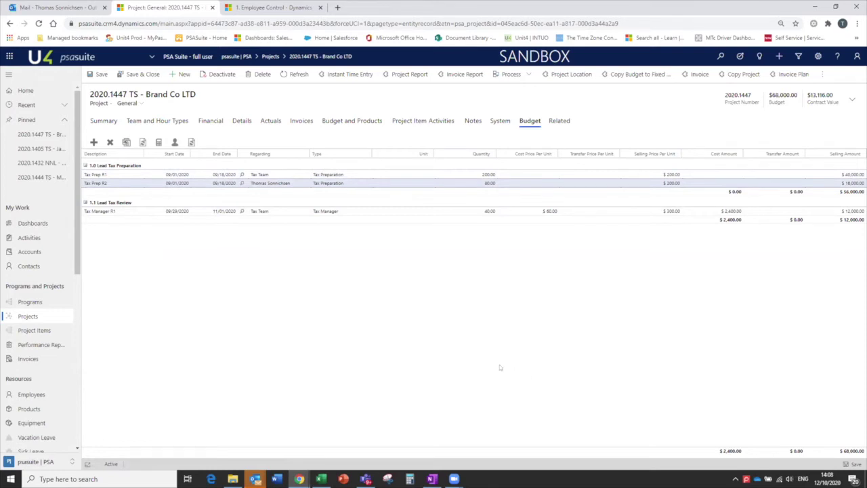
Set the Tax Prep R1 budget line's quantity to 250 and save the project.
{"action": "left_click", "coordinate": [475, 174]}
{"action": "type", "text": "250"}
{"action": "key", "text": "Return"}
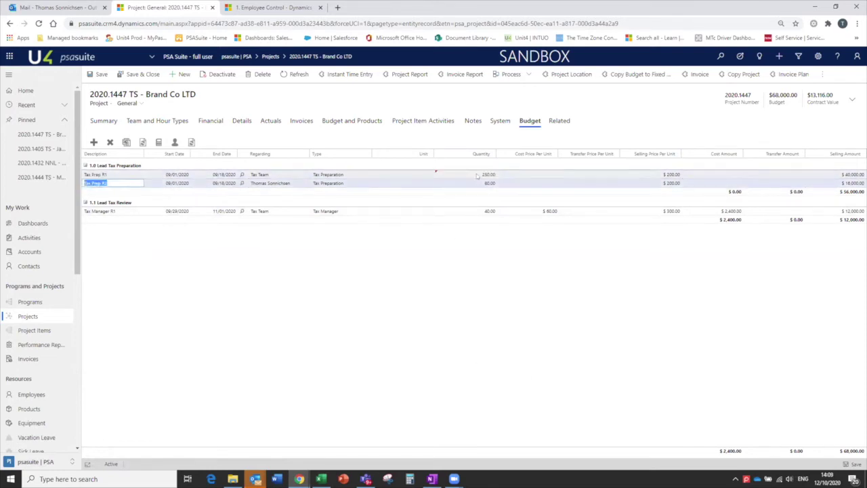
{"action": "left_click", "coordinate": [845, 463]}
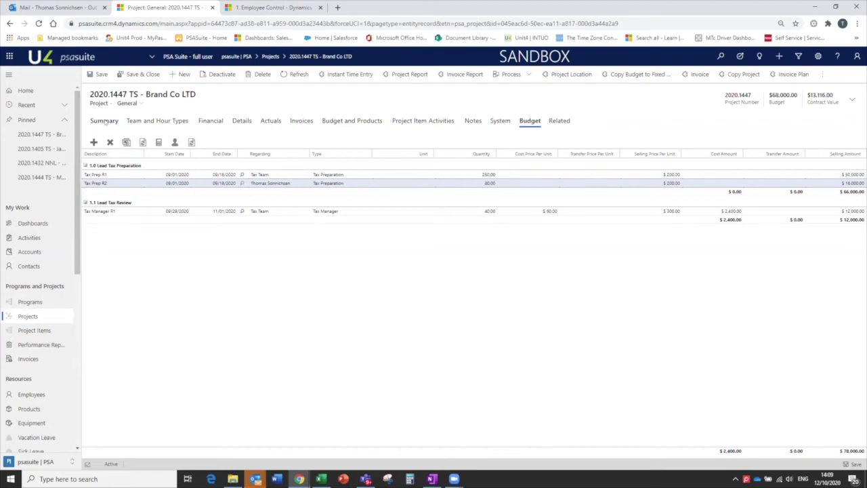
Return to the project's Summary, open the Utilization Sheet and retrieve its resource data.
{"action": "left_click", "coordinate": [104, 121]}
{"action": "scroll", "coordinate": [72, 183], "scroll_direction": "down", "scroll_amount": 3}
{"action": "scroll", "coordinate": [76, 214], "scroll_direction": "down", "scroll_amount": 3}
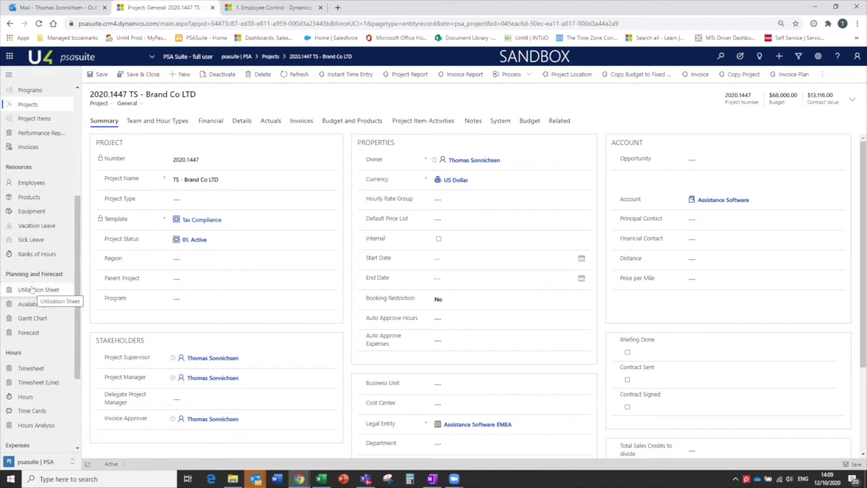
{"action": "left_click", "coordinate": [32, 290]}
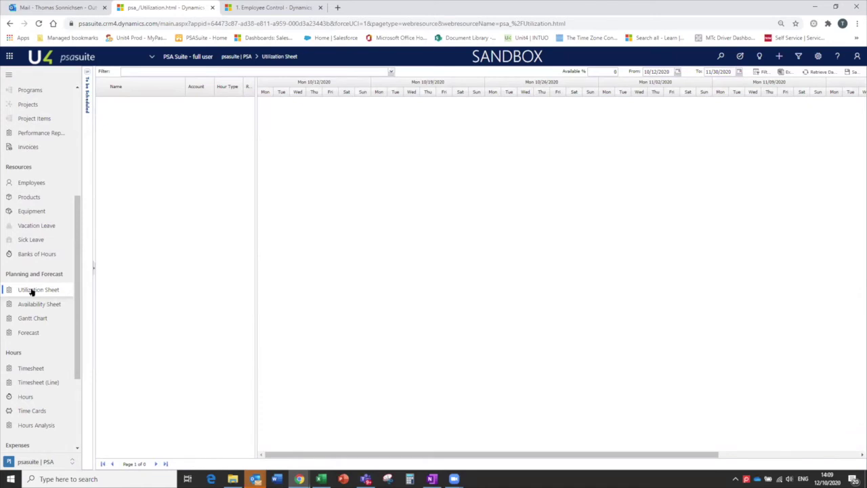
{"action": "left_click", "coordinate": [821, 72]}
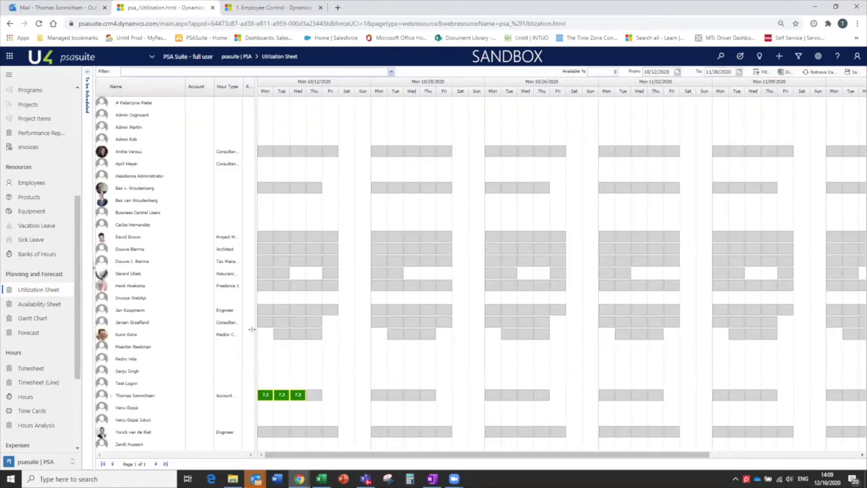
Sort the utilization resources by Hour Type in descending order and widen the column so the full hour type names fit.
{"action": "left_click_drag", "start_coordinate": [251, 329], "coordinate": [384, 344]}
{"action": "left_click", "coordinate": [232, 86]}
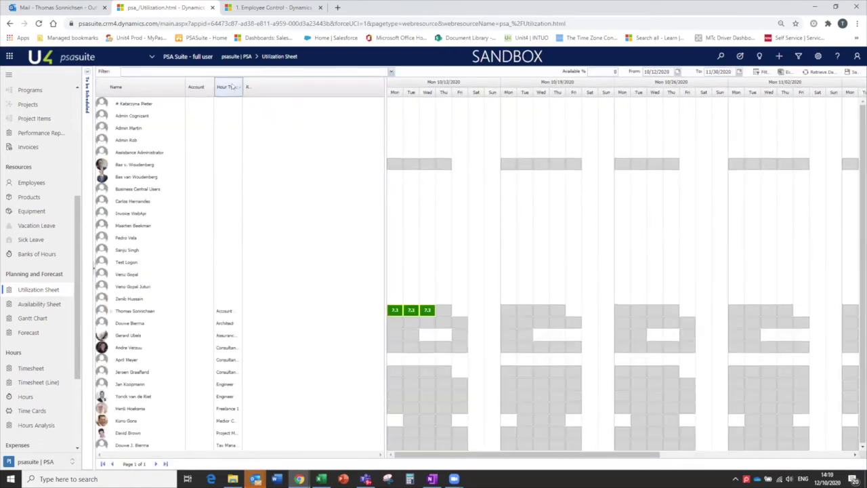
{"action": "left_click", "coordinate": [232, 86]}
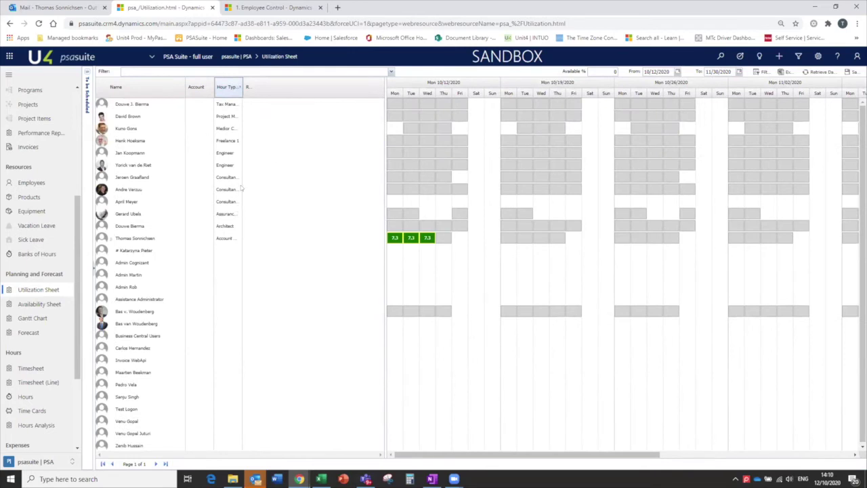
{"action": "left_click_drag", "start_coordinate": [243, 87], "coordinate": [284, 98]}
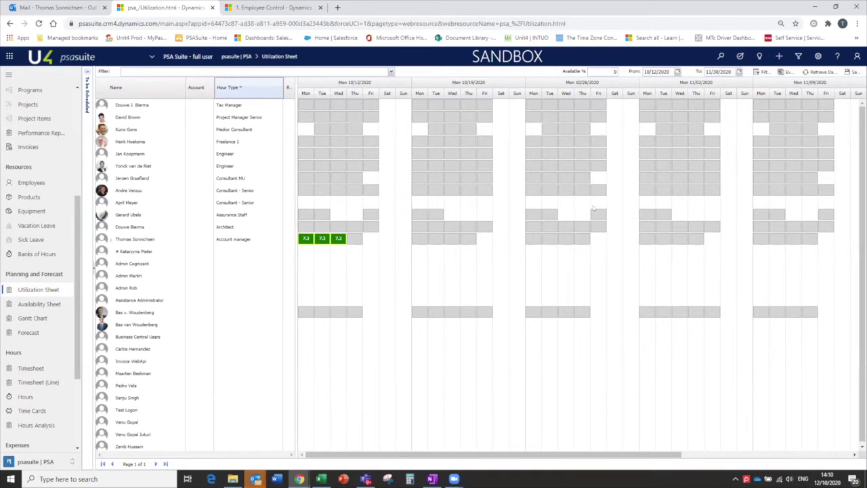
{"action": "mouse_move", "coordinate": [705, 183]}
{"action": "mouse_move", "coordinate": [705, 183]}
{"action": "left_mouse_down"}
{"action": "mouse_move", "coordinate": [678, 204]}
{"action": "mouse_move", "coordinate": [506, 220]}
{"action": "mouse_move", "coordinate": [397, 210]}
{"action": "mouse_move", "coordinate": [424, 235]}
{"action": "mouse_move", "coordinate": [367, 234]}
{"action": "mouse_move", "coordinate": [373, 223]}
{"action": "mouse_move", "coordinate": [401, 247]}
{"action": "mouse_move", "coordinate": [365, 226]}
{"action": "mouse_move", "coordinate": [461, 220]}
{"action": "left_mouse_up"}
Start a timesheet booking for Tuesday 10/13/2020, 11:00 AM to 1:00 PM, on project TS - Brand Co LTD with activity Tax Manager R1.
{"action": "left_click_drag", "start_coordinate": [76, 233], "coordinate": [82, 291]}
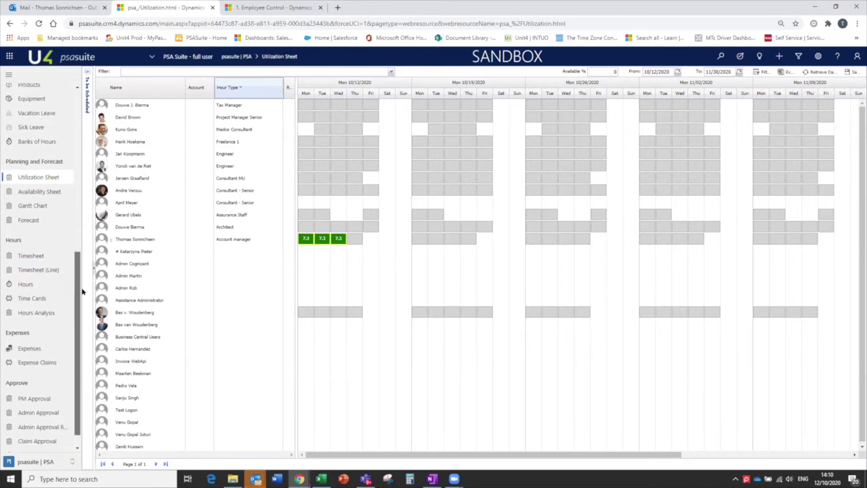
{"action": "left_click", "coordinate": [31, 257]}
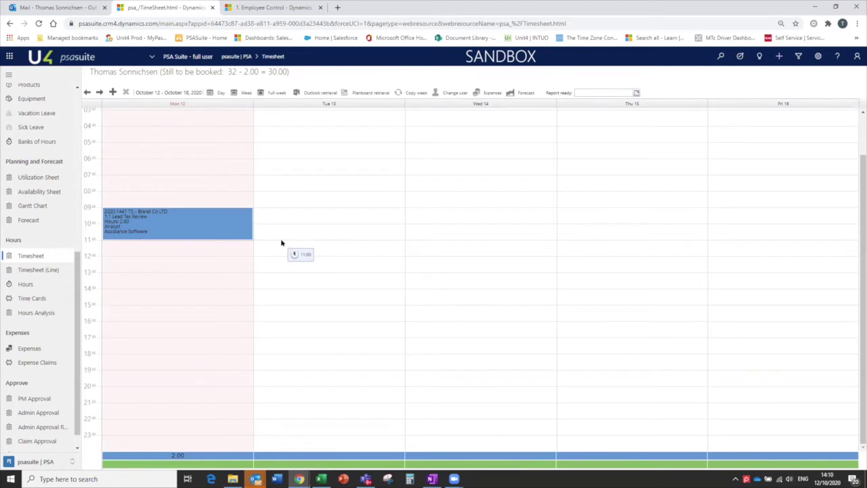
{"action": "left_click_drag", "start_coordinate": [270, 238], "coordinate": [270, 270]}
{"action": "left_click", "coordinate": [657, 190]}
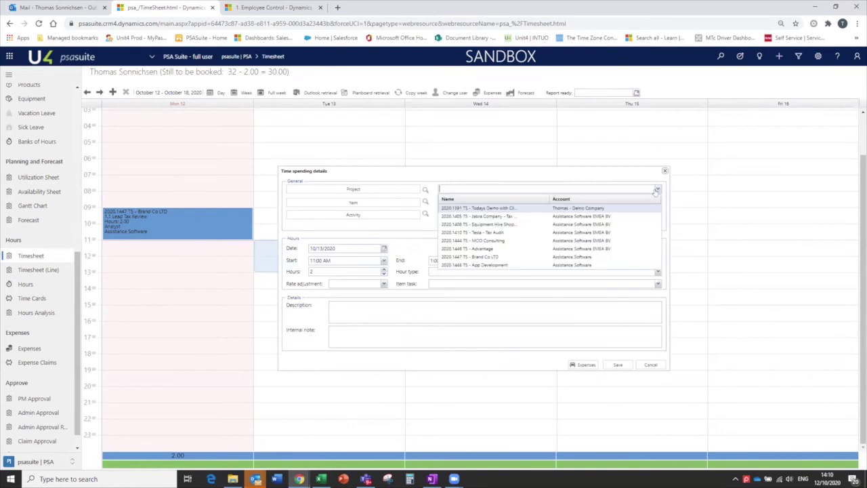
{"action": "left_click", "coordinate": [597, 256]}
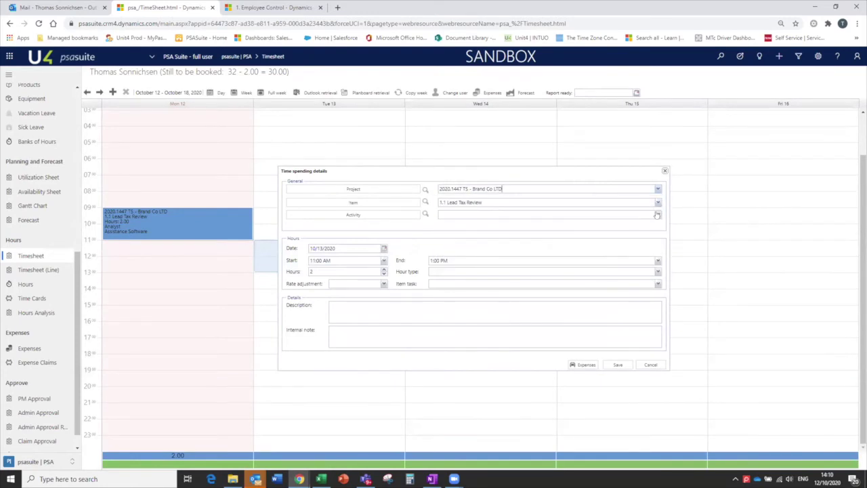
{"action": "left_click", "coordinate": [657, 214]}
{"action": "left_click", "coordinate": [600, 223]}
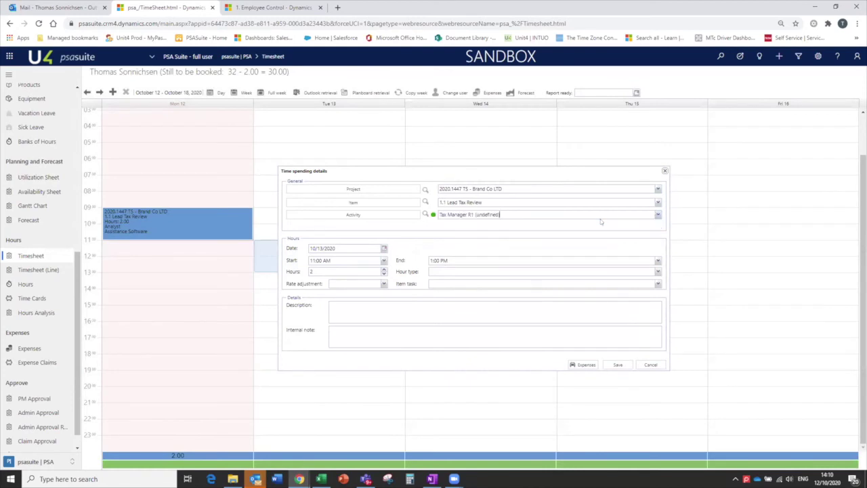
Set the booking's hour type to Analyst, view the travel expenses form without adding any, and save the booking.
{"action": "left_click", "coordinate": [657, 272]}
{"action": "left_click", "coordinate": [608, 281]}
{"action": "left_click", "coordinate": [582, 365]}
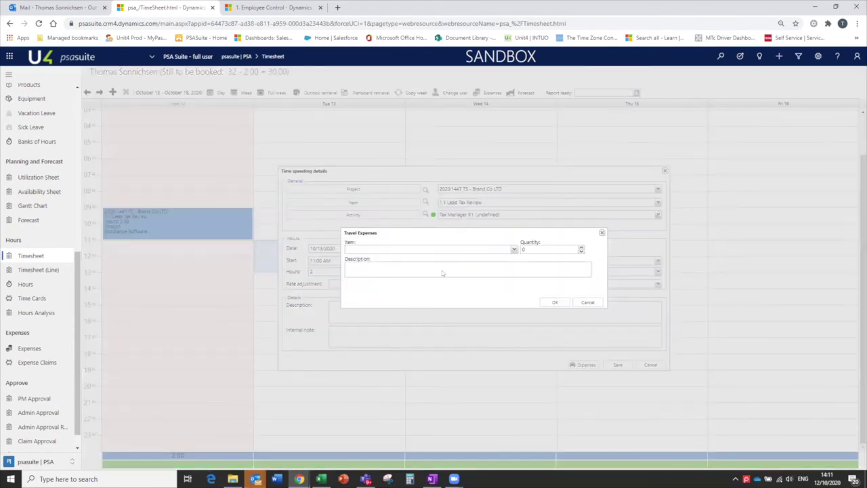
{"action": "left_click", "coordinate": [590, 303]}
{"action": "left_click", "coordinate": [616, 364]}
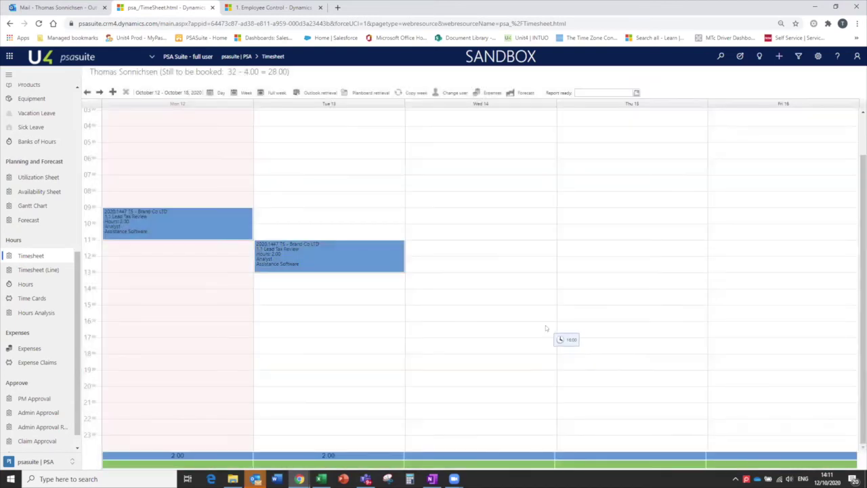
Copy the Tuesday TS - Brand Co LTD booking to Wednesday.
{"action": "right_click", "coordinate": [323, 255]}
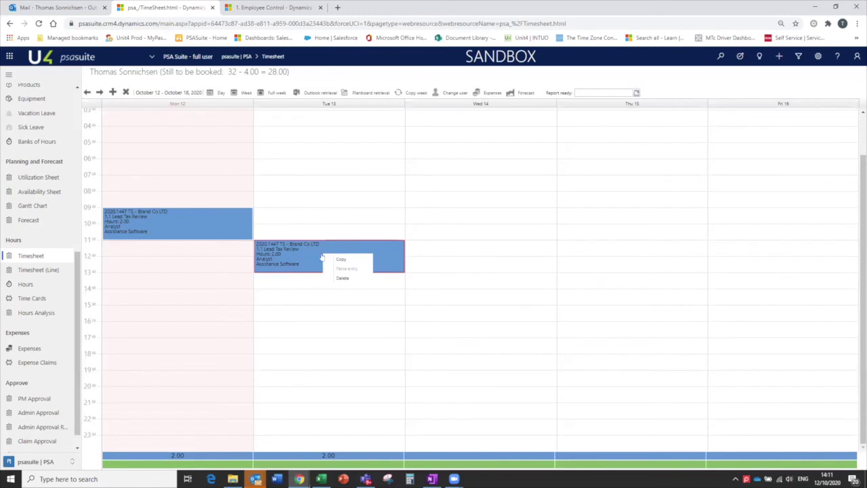
{"action": "left_click", "coordinate": [344, 259]}
{"action": "right_click", "coordinate": [434, 267]}
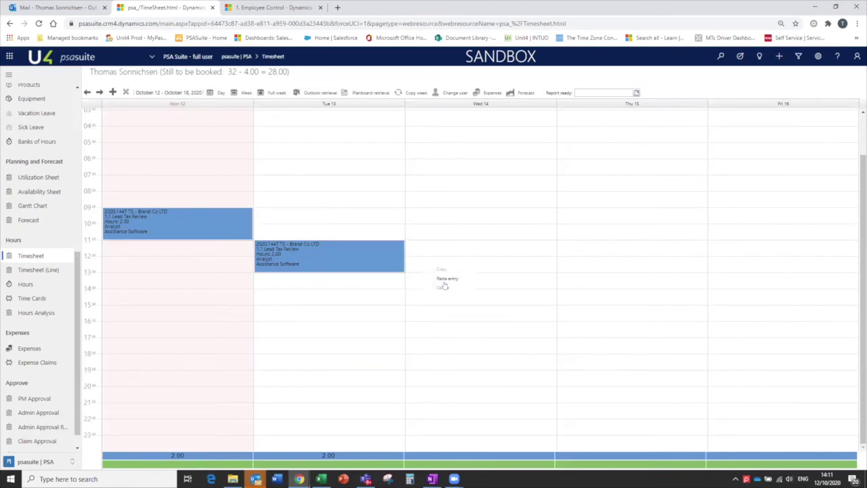
{"action": "left_click", "coordinate": [445, 279]}
Paste the copied booking onto Thursday and move it to the 14:00–16:00 slot.
{"action": "right_click", "coordinate": [575, 277]}
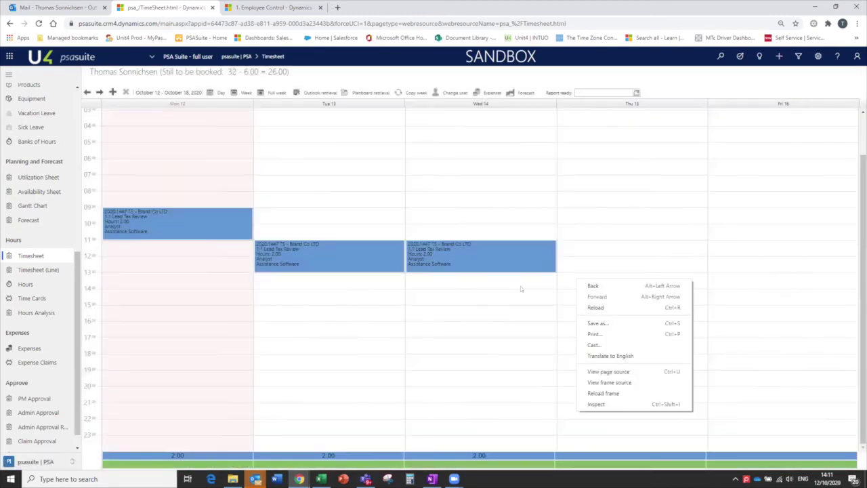
{"action": "left_click", "coordinate": [535, 284]}
{"action": "right_click", "coordinate": [563, 279]}
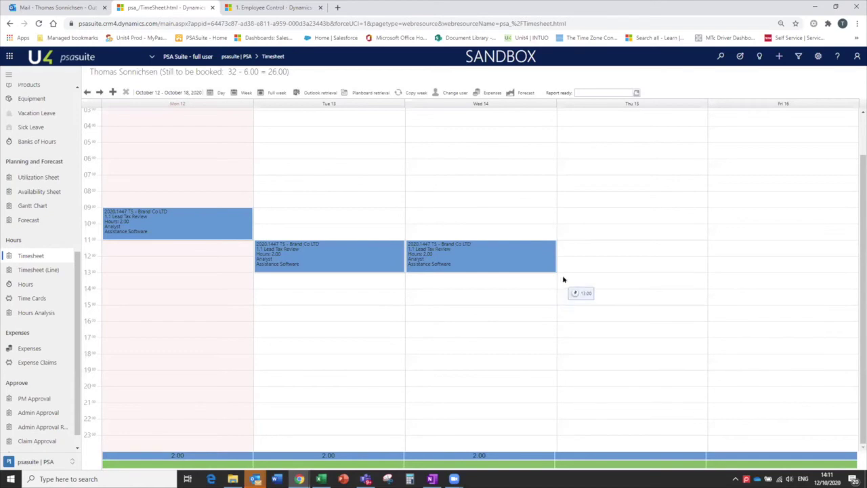
{"action": "left_click", "coordinate": [584, 292]}
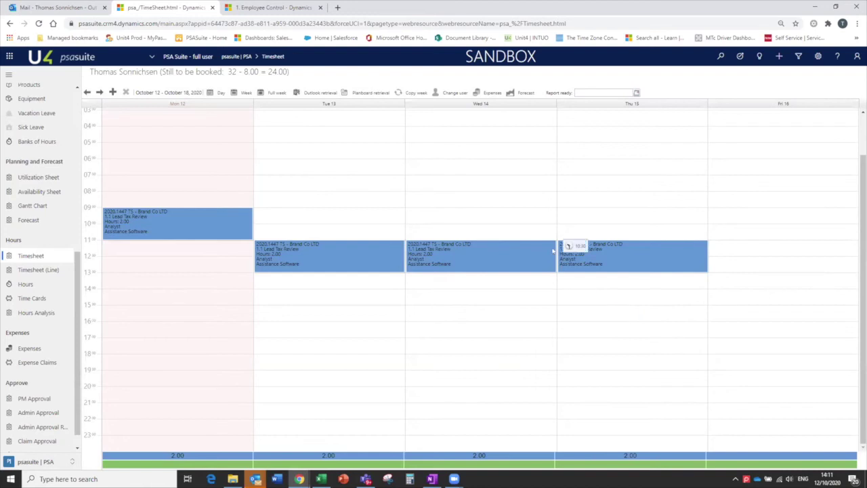
{"action": "mouse_move", "coordinate": [628, 254]}
{"action": "left_click_drag", "start_coordinate": [629, 254], "coordinate": [625, 301]}
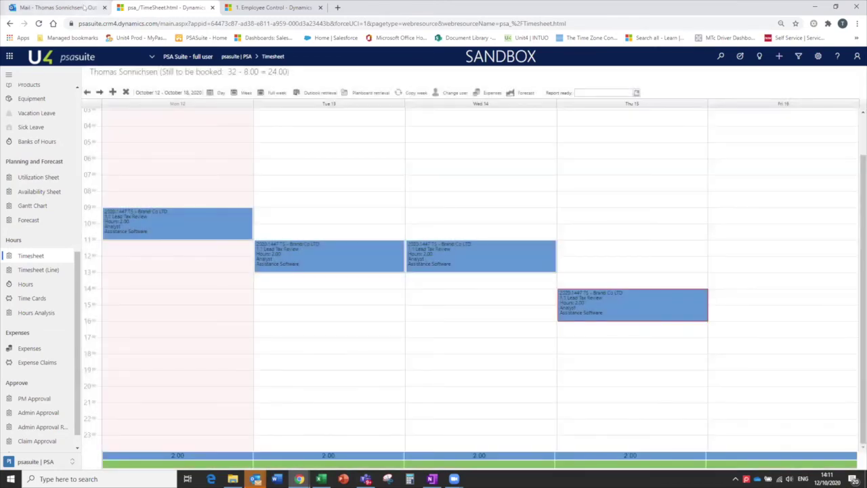
Switch to Outlook to check the work week calendar, and return to the PSA Suite timesheet to retrieve the Outlook appointments.
{"action": "left_click", "coordinate": [86, 8]}
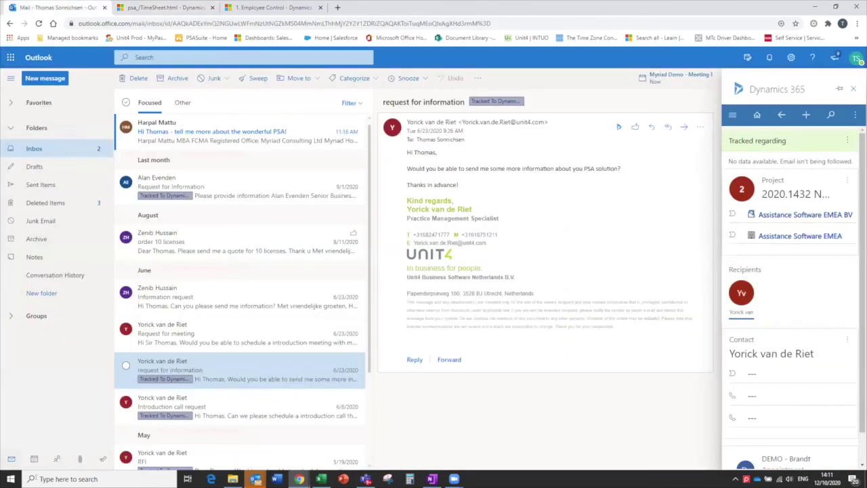
{"action": "left_click", "coordinate": [34, 459]}
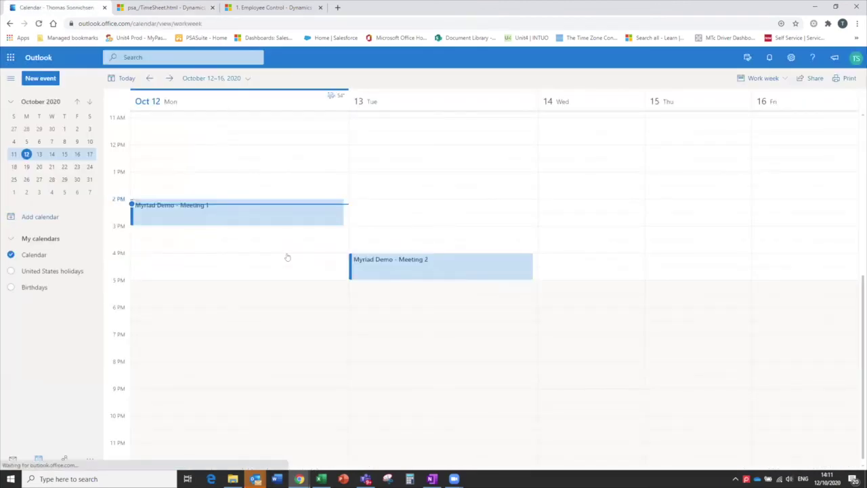
{"action": "left_click", "coordinate": [849, 84]}
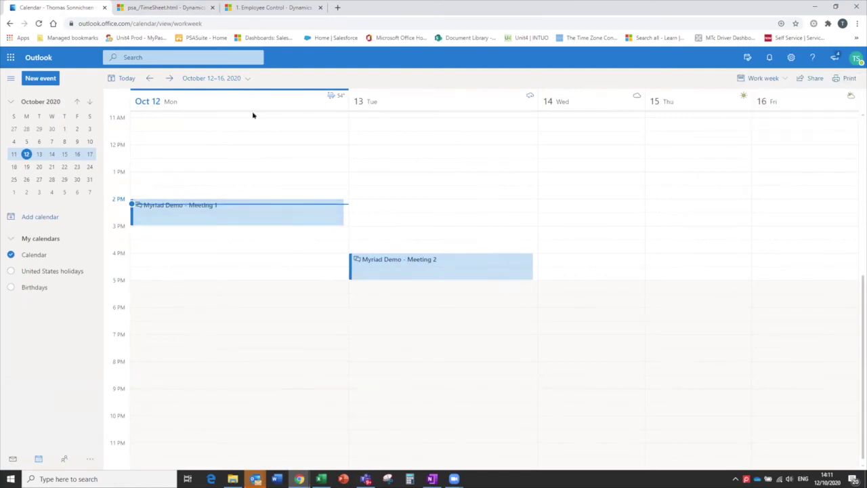
{"action": "left_click", "coordinate": [184, 7]}
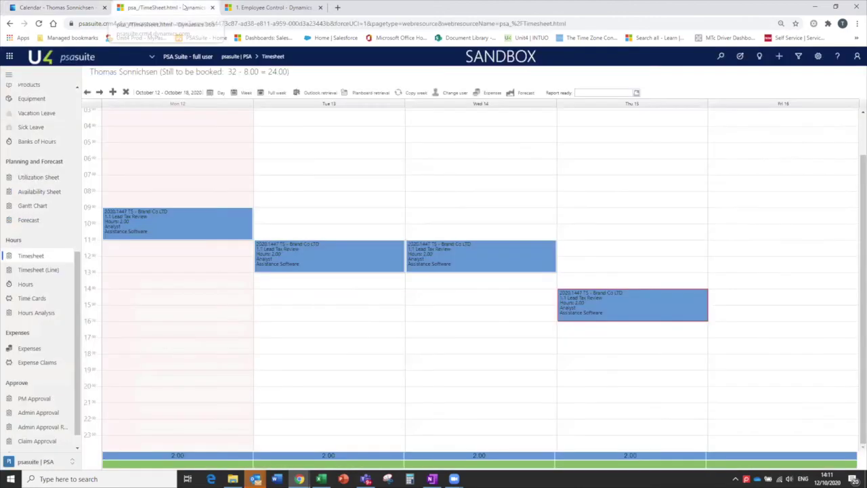
{"action": "left_click", "coordinate": [316, 93]}
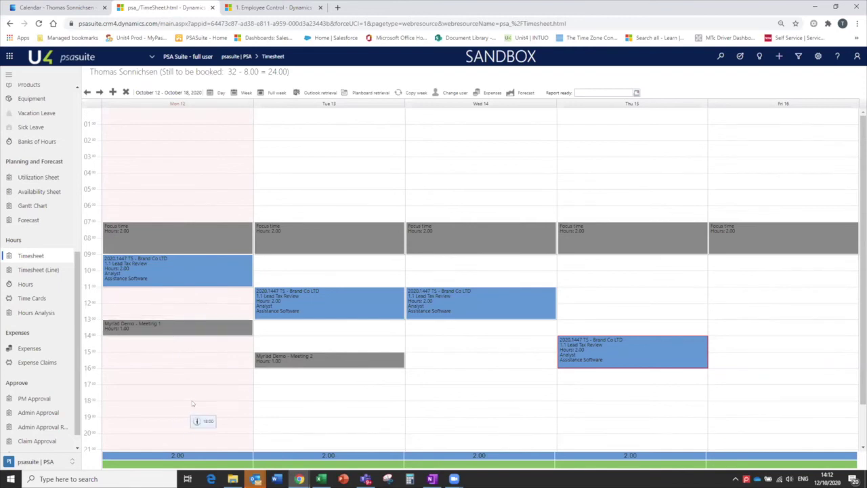
Book the Tuesday Myriad Demo - Meeting 2 entry to TS - Brand Co LTD with activity Tax Manager R1 and hour type Analyst.
{"action": "double_click", "coordinate": [349, 359]}
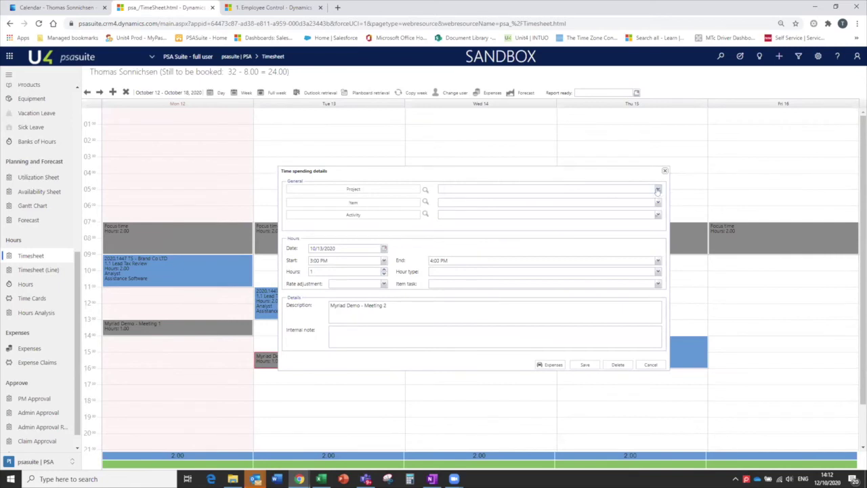
{"action": "left_click", "coordinate": [657, 189]}
{"action": "left_click", "coordinate": [589, 257]}
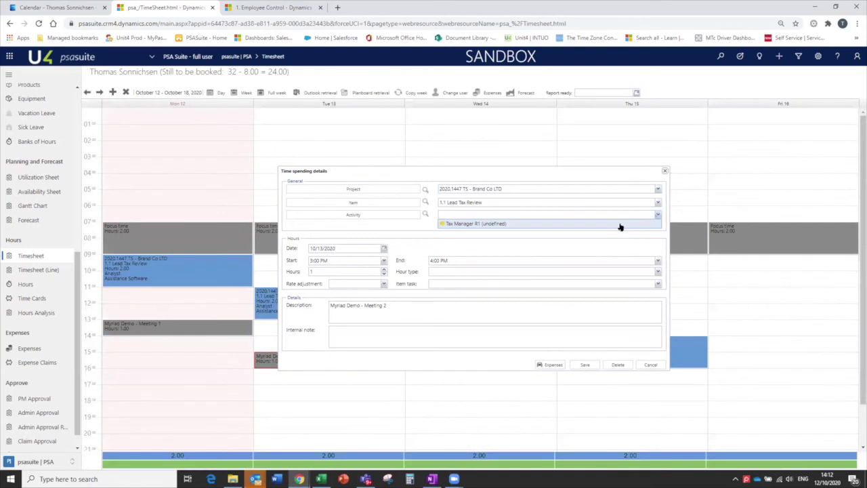
{"action": "left_click", "coordinate": [619, 224]}
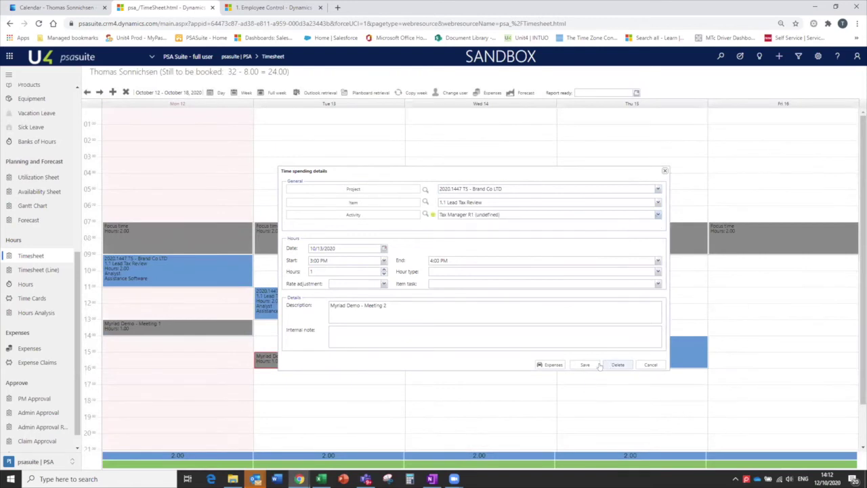
{"action": "left_click", "coordinate": [658, 271]}
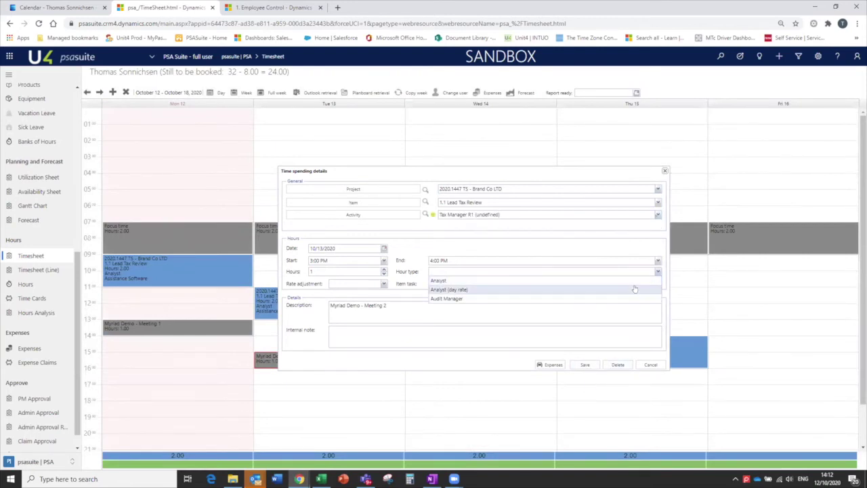
{"action": "left_click", "coordinate": [639, 281]}
{"action": "left_click", "coordinate": [587, 364]}
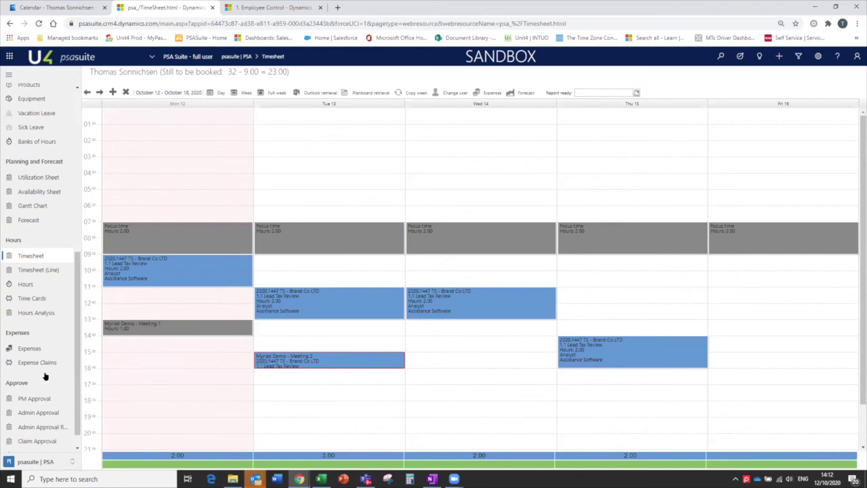
Load the PM Approval hours up to 10/16/2020 and widen the Description column slightly.
{"action": "left_click", "coordinate": [23, 400]}
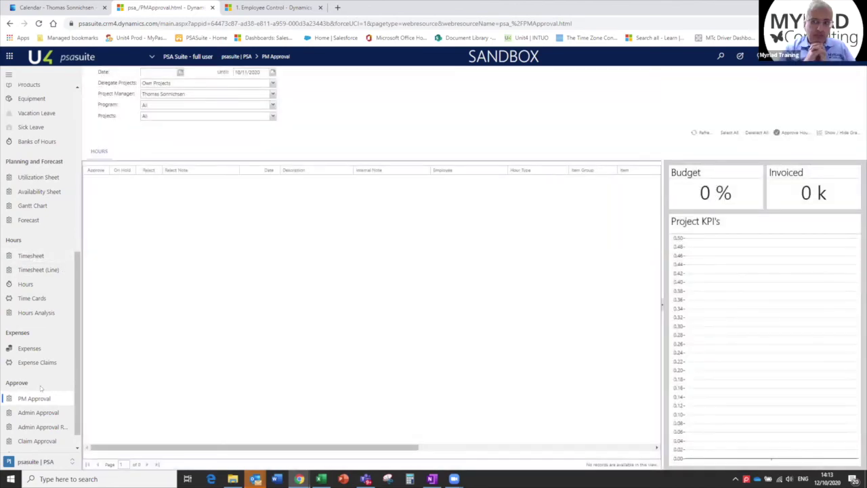
{"action": "left_click", "coordinate": [273, 73]}
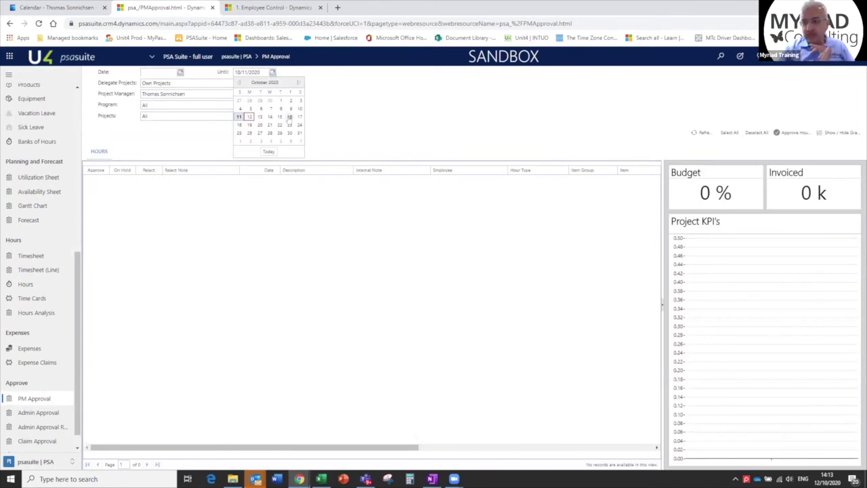
{"action": "left_click", "coordinate": [290, 119]}
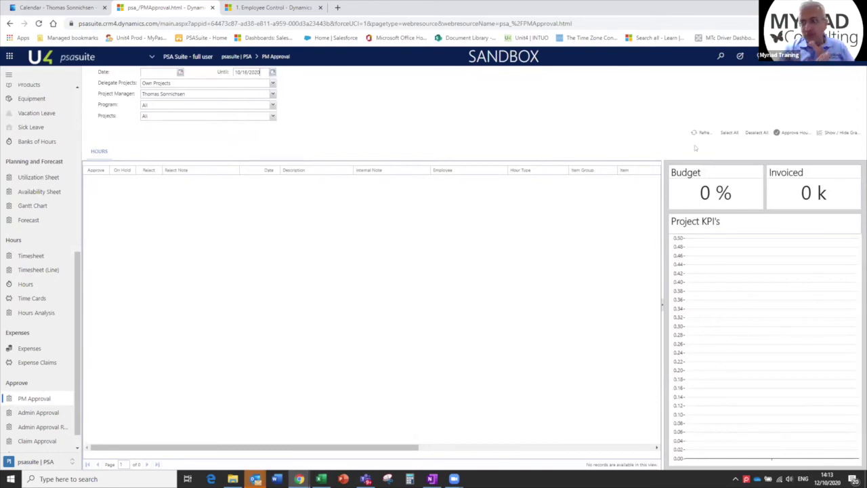
{"action": "left_click", "coordinate": [702, 133]}
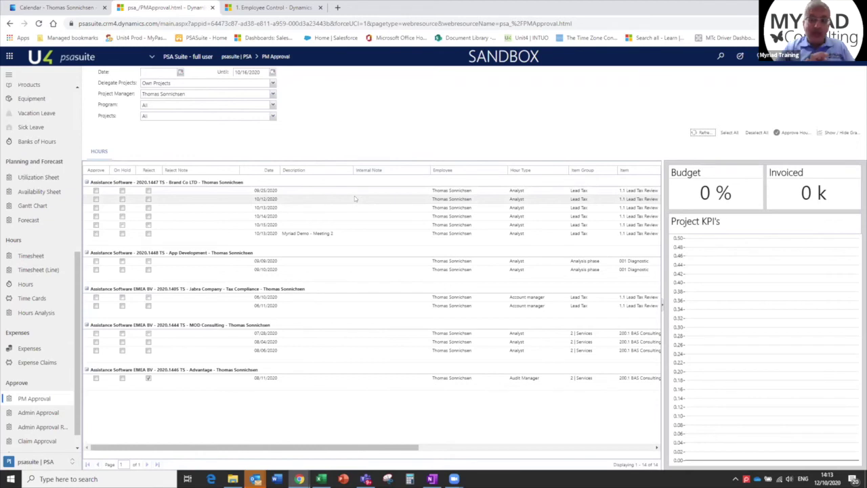
{"action": "left_click_drag", "start_coordinate": [351, 170], "coordinate": [367, 171]}
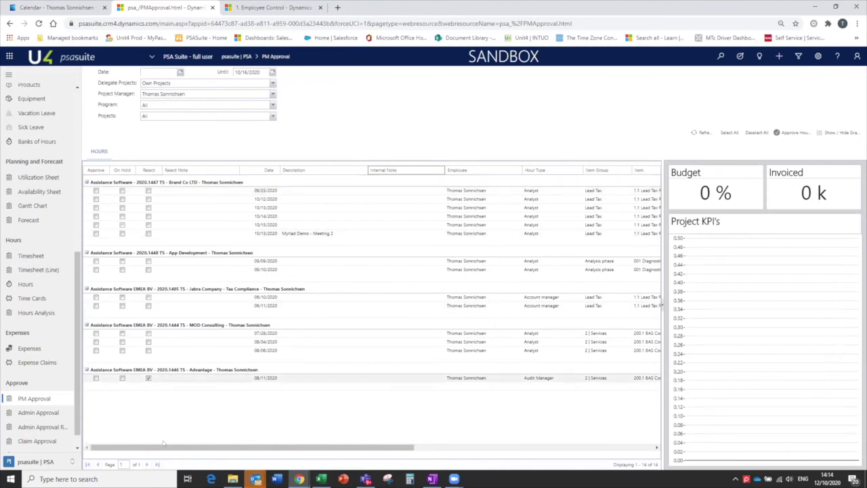
{"action": "scroll", "coordinate": [39, 256], "scroll_direction": "up", "scroll_amount": 5}
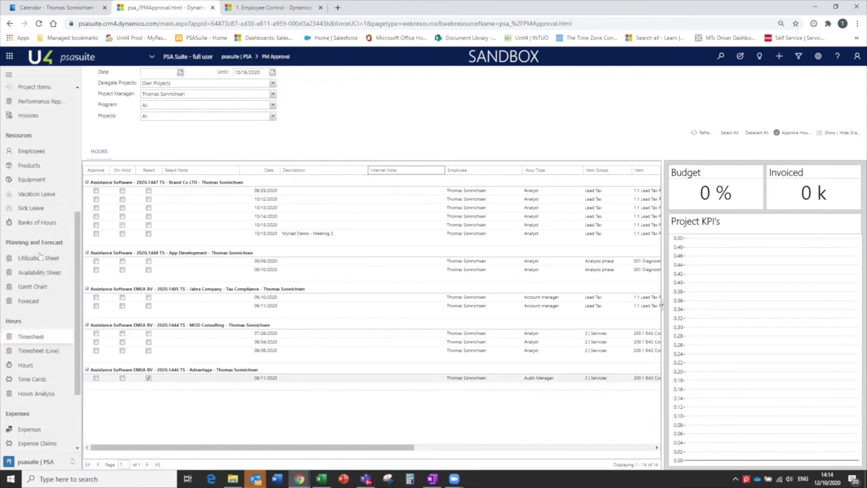
{"action": "scroll", "coordinate": [39, 256], "scroll_direction": "down", "scroll_amount": 5}
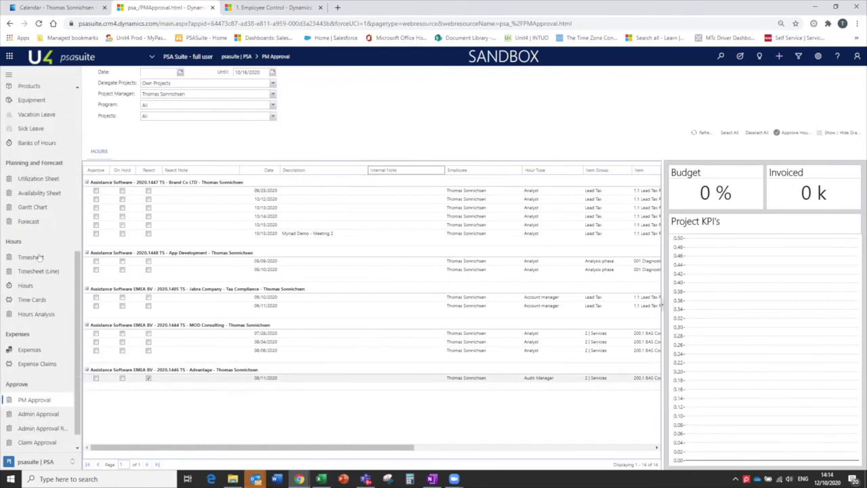
{"action": "scroll", "coordinate": [40, 255], "scroll_direction": "up", "scroll_amount": 5}
{"action": "scroll", "coordinate": [39, 258], "scroll_direction": "down", "scroll_amount": 4}
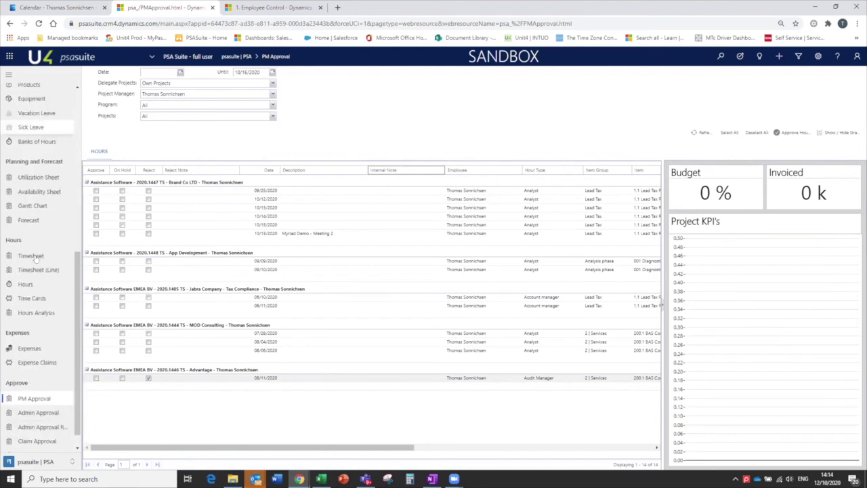
{"action": "scroll", "coordinate": [36, 256], "scroll_direction": "down", "scroll_amount": 1}
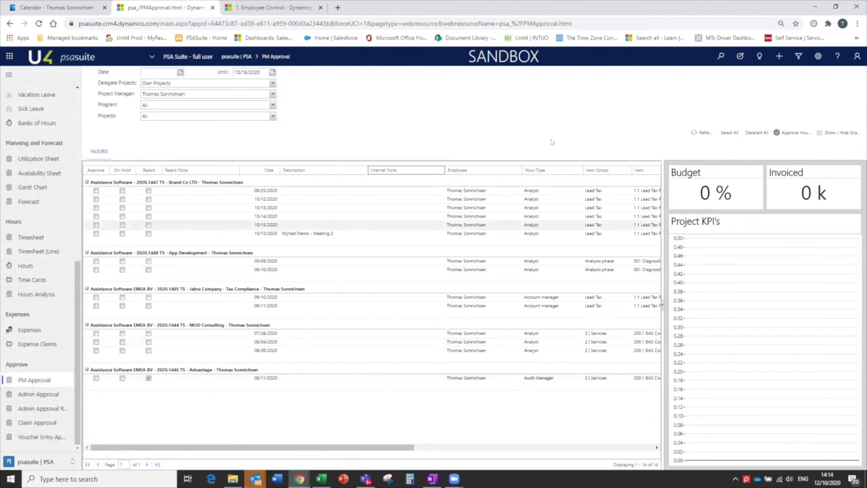
Mark the first four TS - Brand Co LTD hour lines, through 10/14/2020, as approved.
{"action": "left_click", "coordinate": [96, 190]}
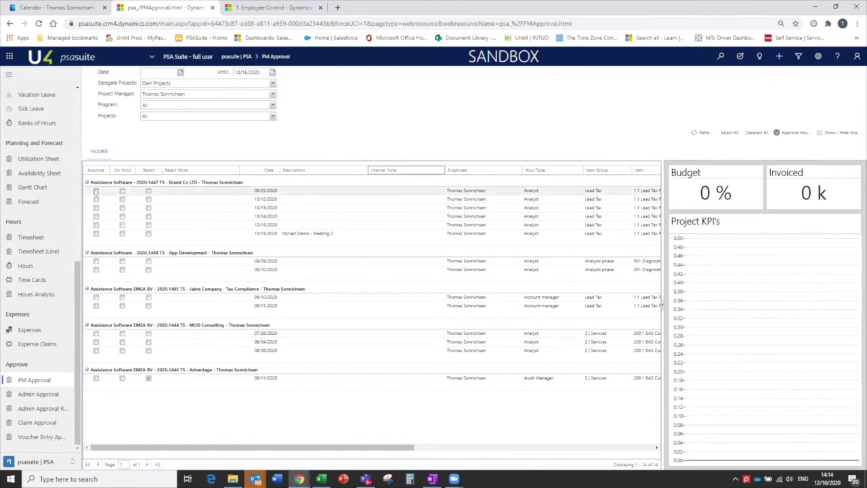
{"action": "left_click", "coordinate": [96, 199]}
{"action": "left_click", "coordinate": [95, 207]}
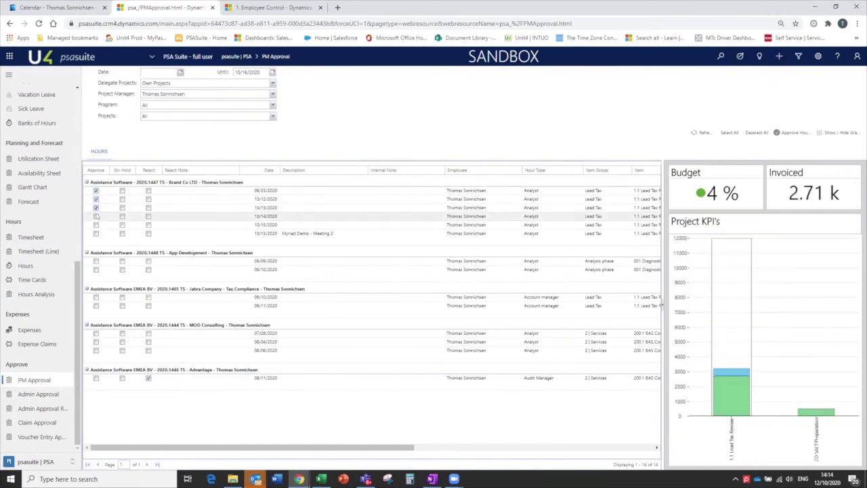
{"action": "left_click", "coordinate": [95, 216]}
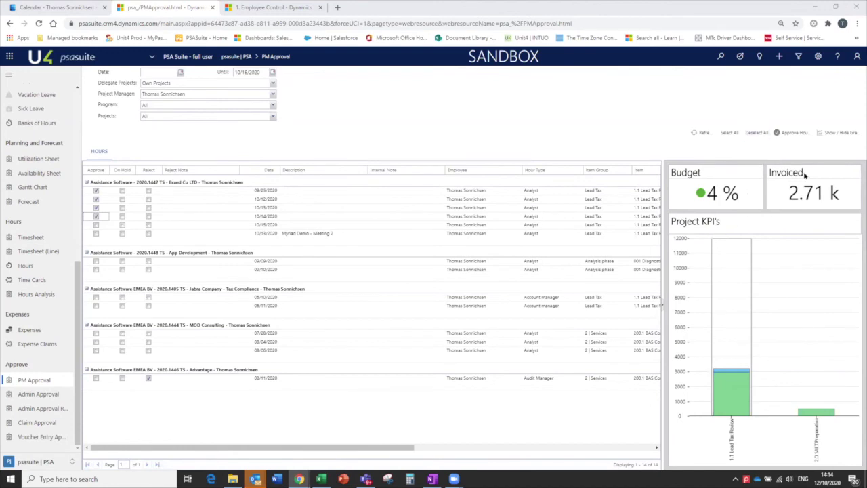
Approve the marked TS - Brand Co LTD hours and open the 2020.1447 TS - Brand Co LTD project.
{"action": "mouse_move", "coordinate": [726, 293]}
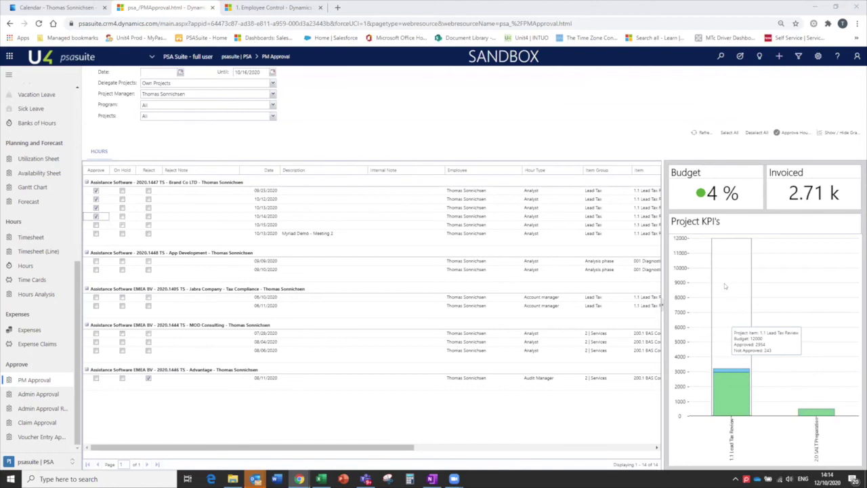
{"action": "left_click", "coordinate": [784, 134]}
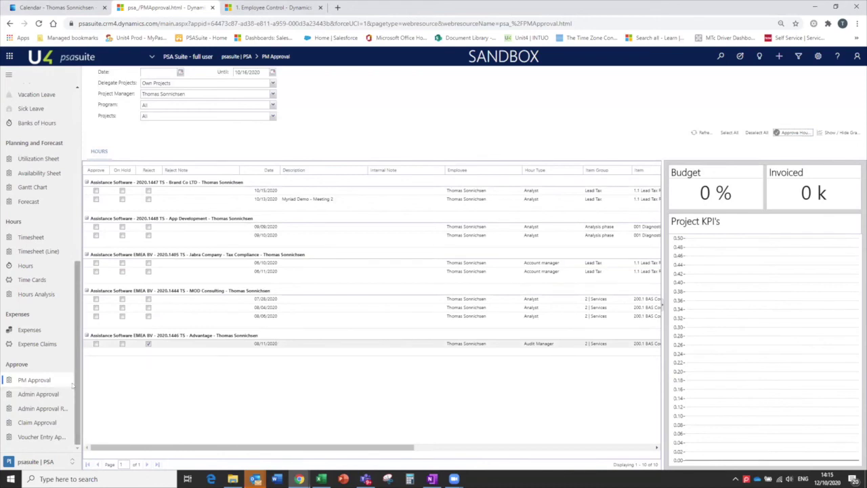
{"action": "left_click_drag", "start_coordinate": [77, 388], "coordinate": [68, 127]}
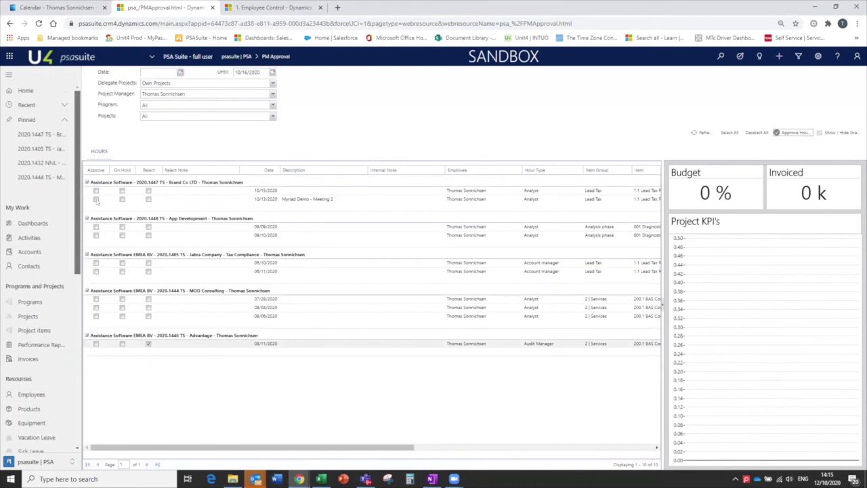
{"action": "left_click", "coordinate": [56, 134]}
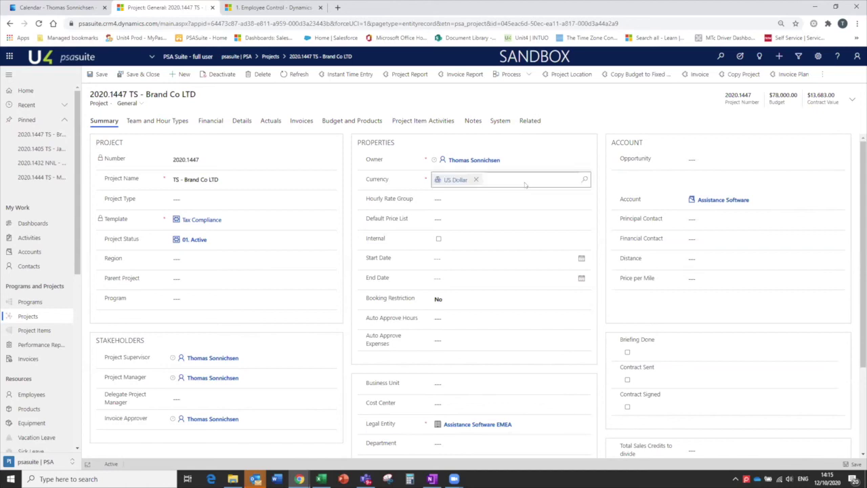
Create an invoice for the project's Lead Tax Review item with the Invoice Until date set to 10/16/2020.
{"action": "left_click", "coordinate": [695, 74]}
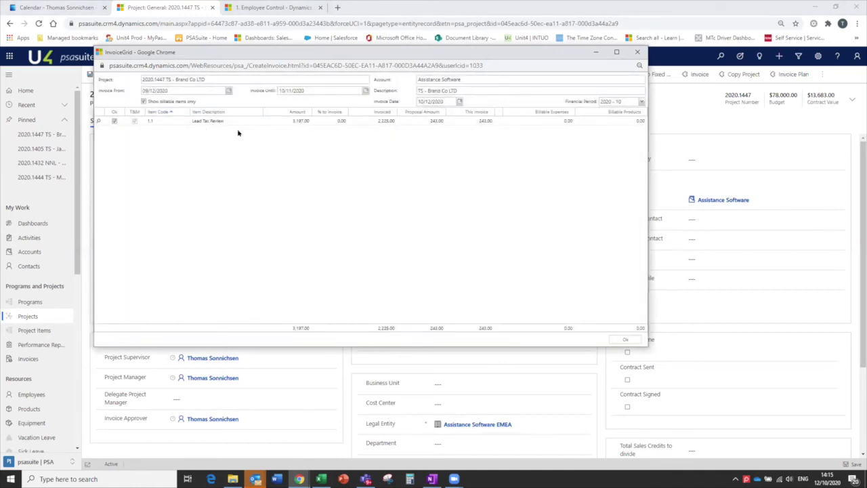
{"action": "left_click", "coordinate": [365, 90]}
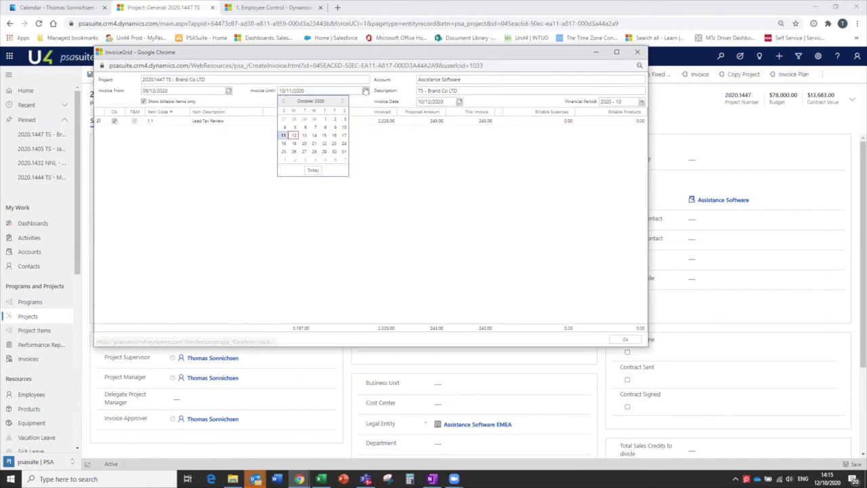
{"action": "left_click", "coordinate": [334, 134]}
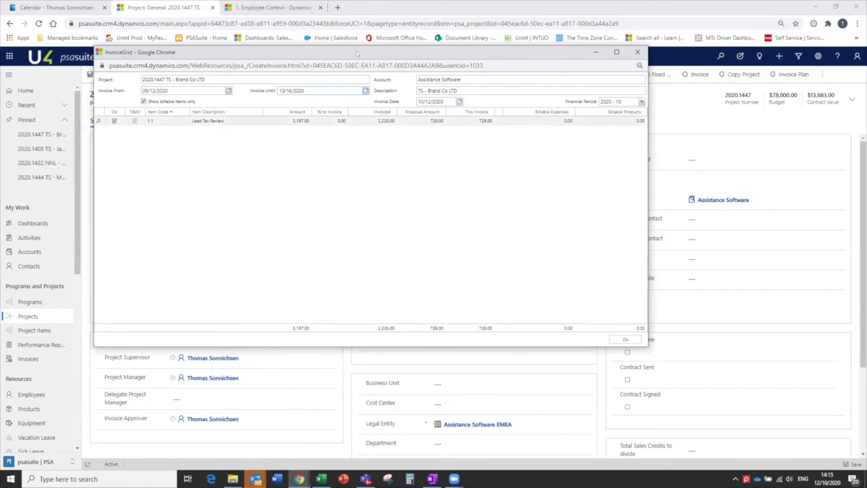
{"action": "left_click_drag", "start_coordinate": [364, 62], "coordinate": [425, 92]}
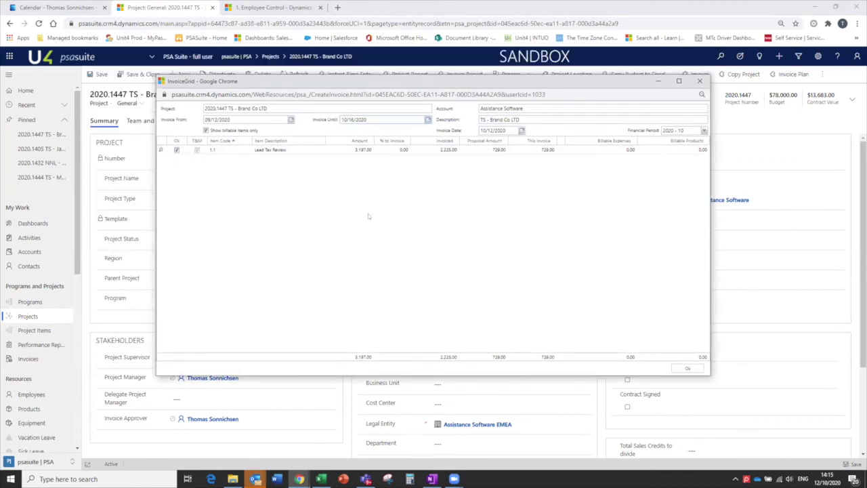
{"action": "left_click", "coordinate": [688, 368]}
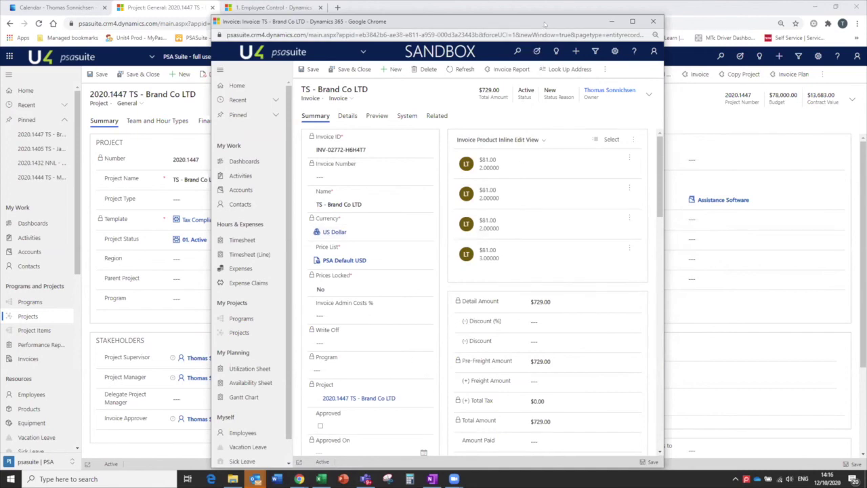
Mark the new TS - Brand Co LTD invoice as approved and save it.
{"action": "left_click_drag", "start_coordinate": [545, 25], "coordinate": [537, 16]}
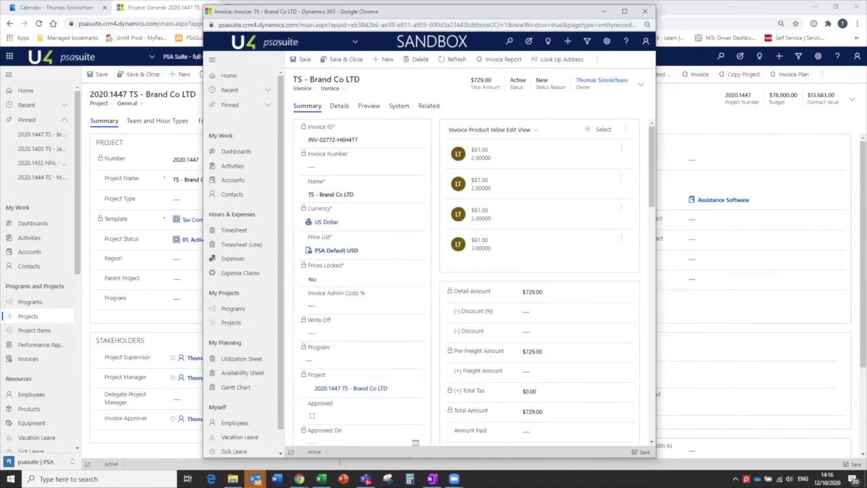
{"action": "left_click", "coordinate": [312, 415]}
{"action": "left_click", "coordinate": [642, 452]}
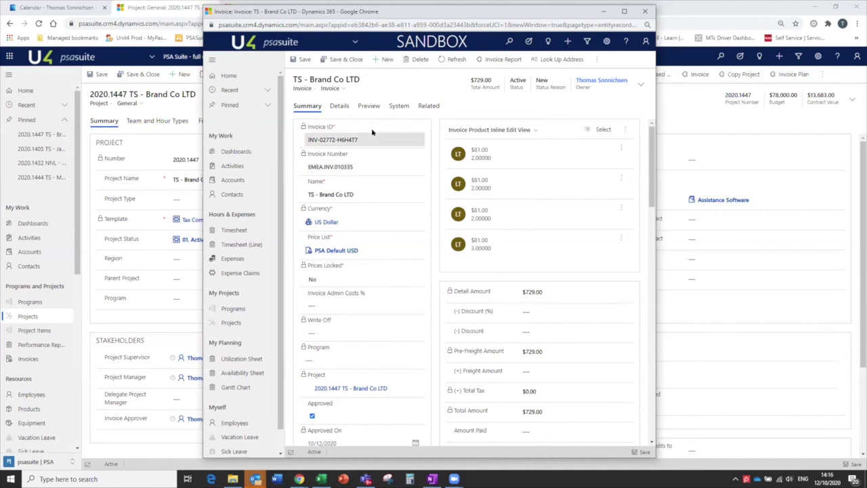
Review the printed preview of the TS - Brand Co LTD invoice, return to its summary and close the invoice.
{"action": "left_click", "coordinate": [365, 107]}
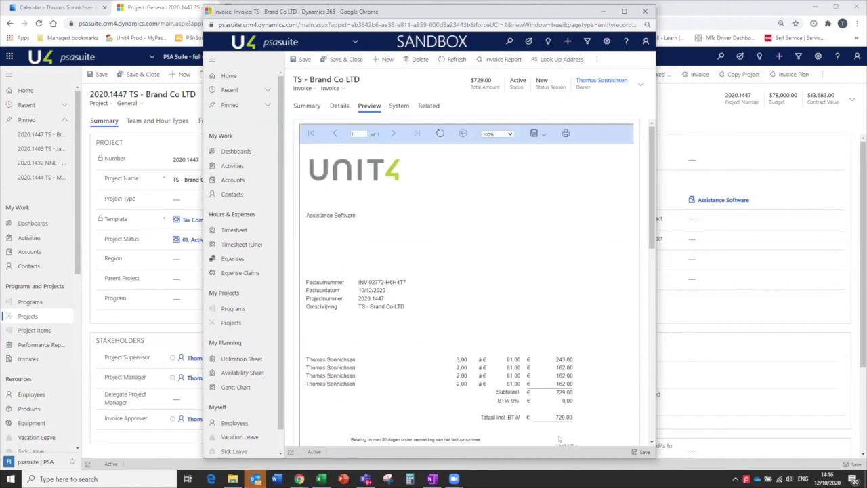
{"action": "scroll", "coordinate": [536, 386], "scroll_direction": "down", "scroll_amount": 2}
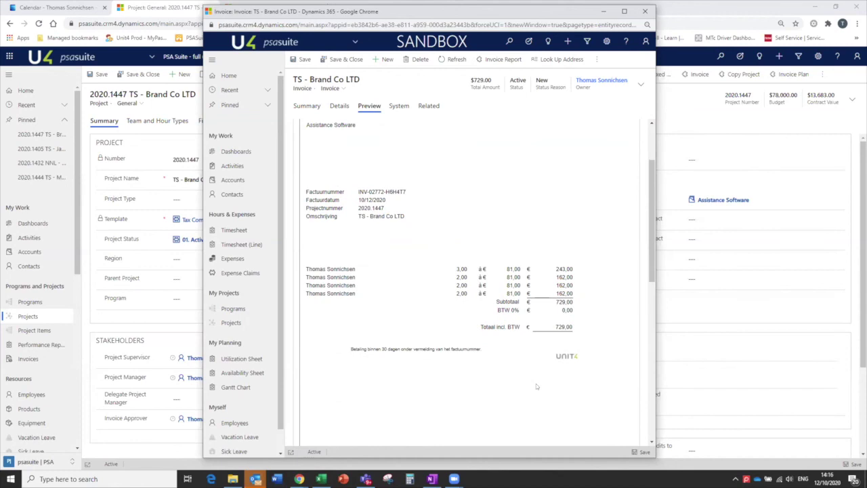
{"action": "scroll", "coordinate": [536, 383], "scroll_direction": "up", "scroll_amount": 2}
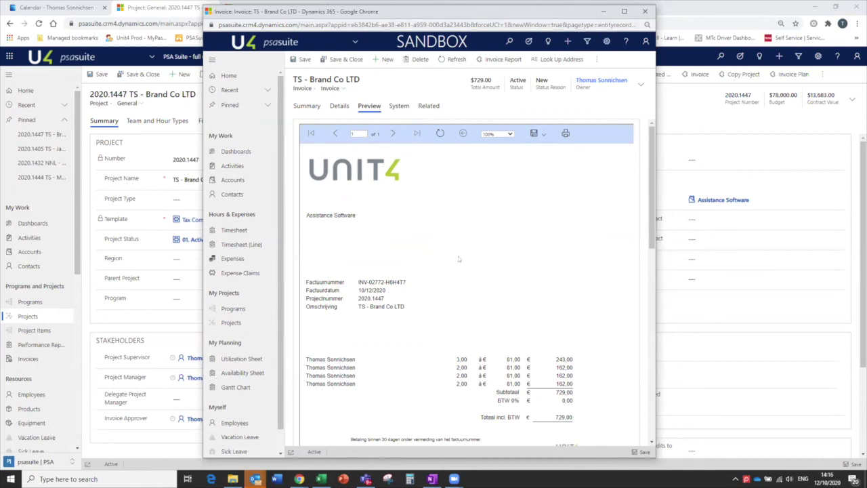
{"action": "left_click", "coordinate": [302, 108]}
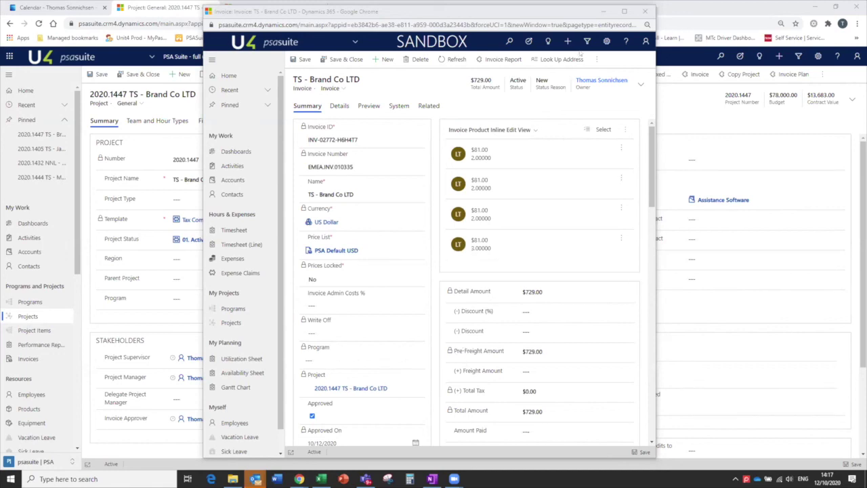
{"action": "left_click", "coordinate": [645, 11]}
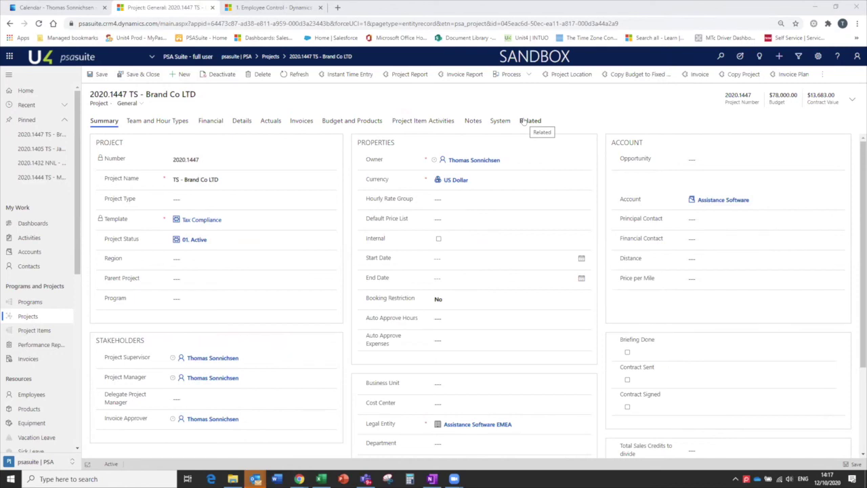
{"action": "scroll", "coordinate": [47, 404], "scroll_direction": "down", "scroll_amount": 3}
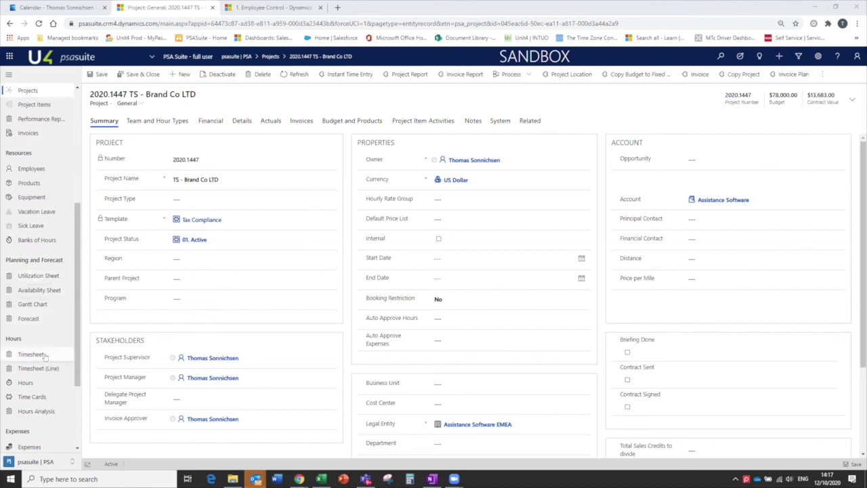
{"action": "scroll", "coordinate": [45, 373], "scroll_direction": "down", "scroll_amount": 2}
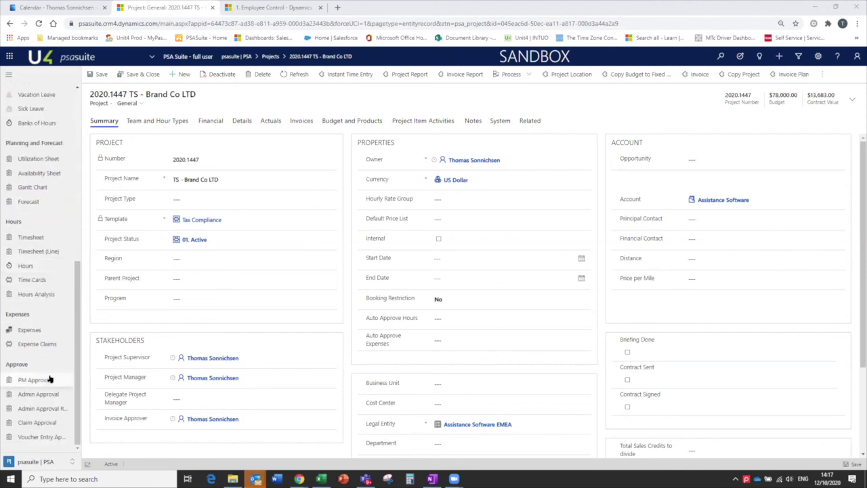
{"action": "scroll", "coordinate": [46, 386], "scroll_direction": "up", "scroll_amount": 3}
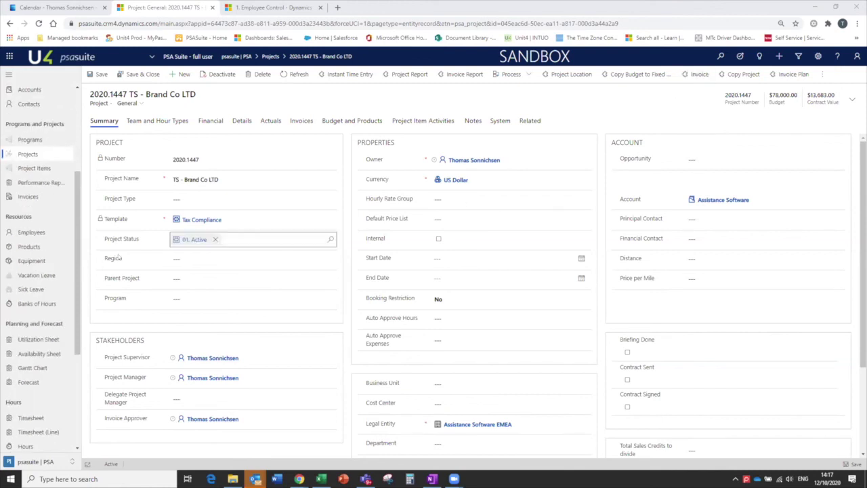
{"action": "scroll", "coordinate": [77, 251], "scroll_direction": "up", "scroll_amount": 3}
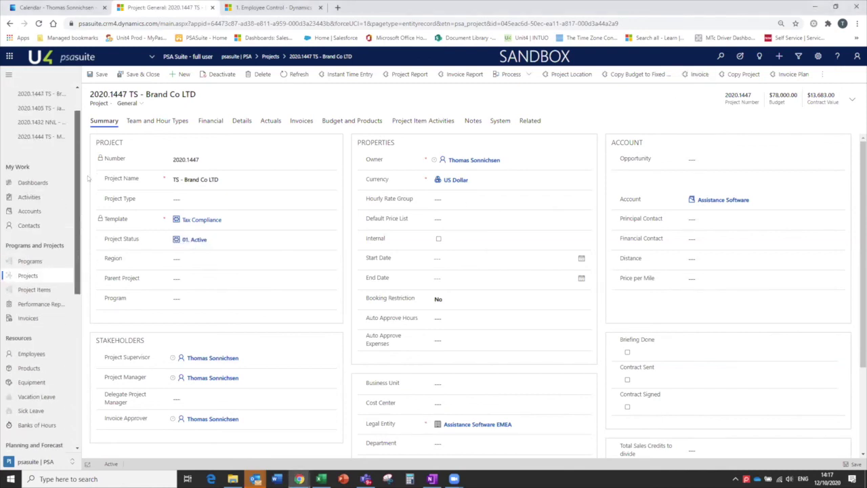